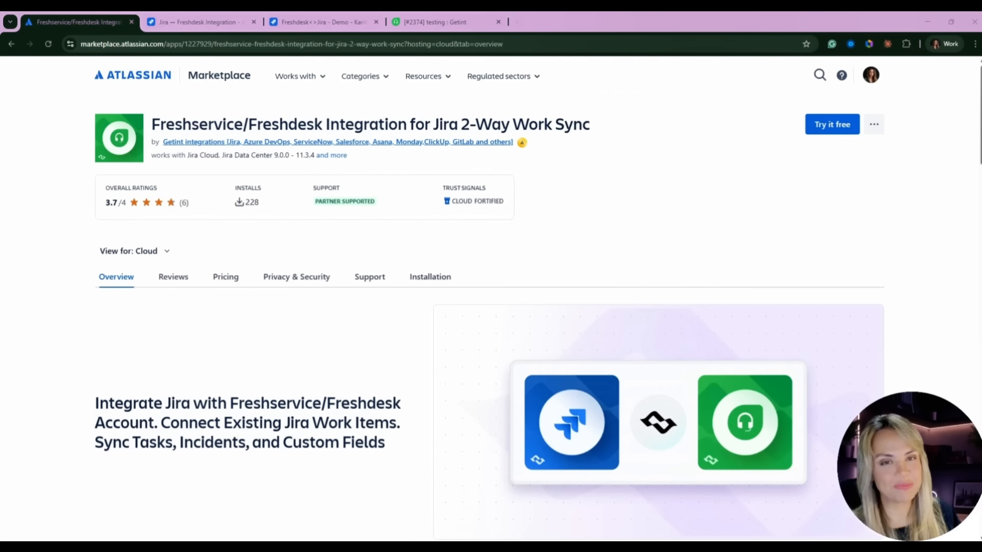
- Start a new Continuous Sync integration in Getint with Jira as the first app
click(219, 21)
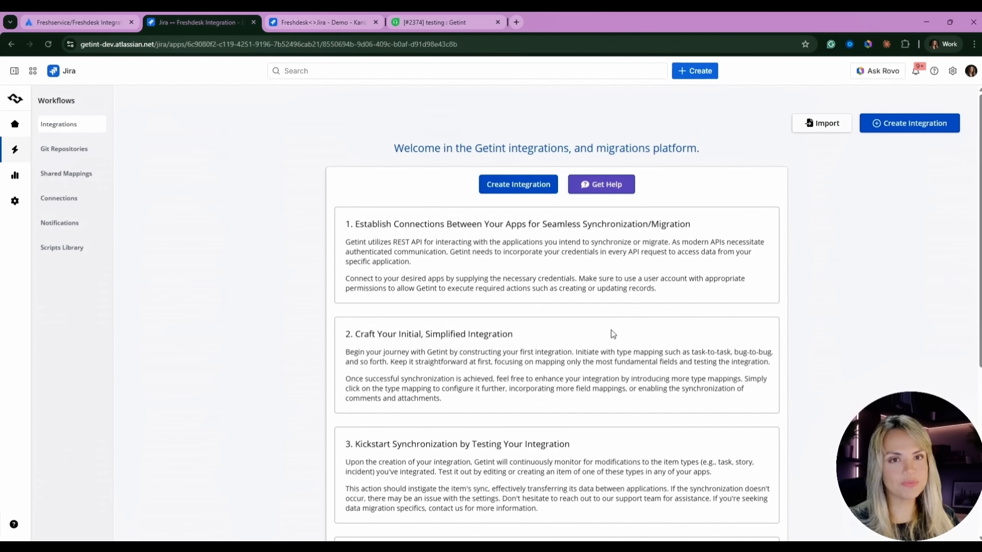
click(520, 188)
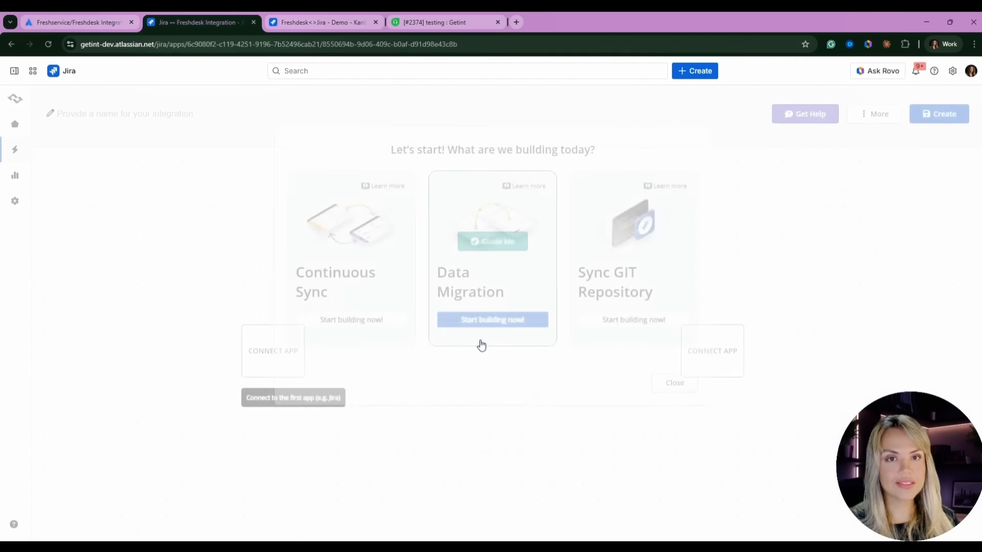
click(381, 278)
click(267, 356)
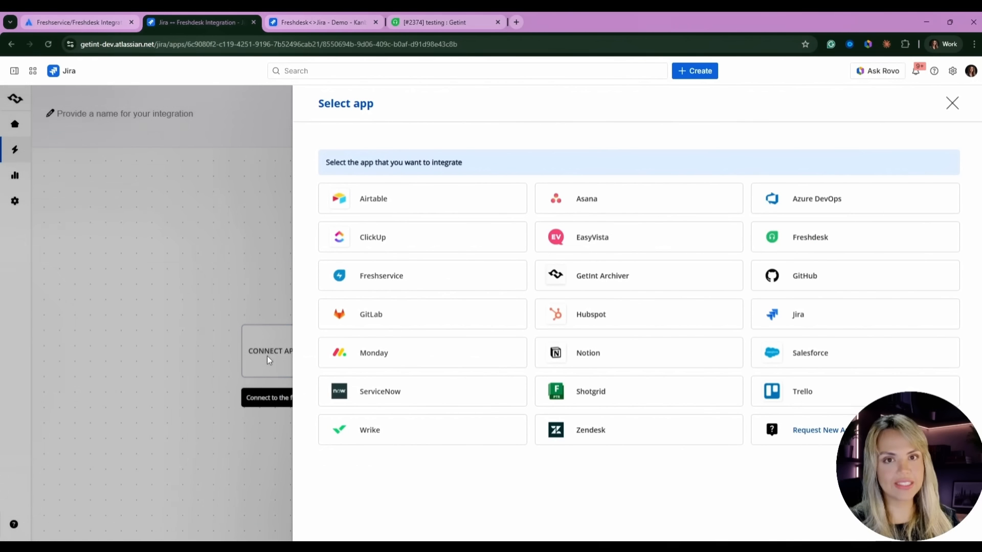
click(810, 317)
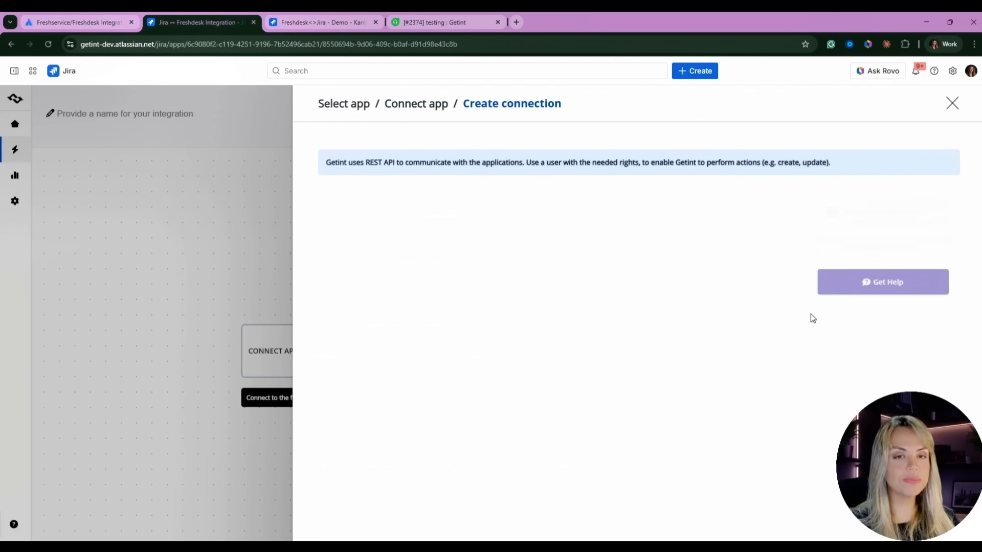
click(348, 271)
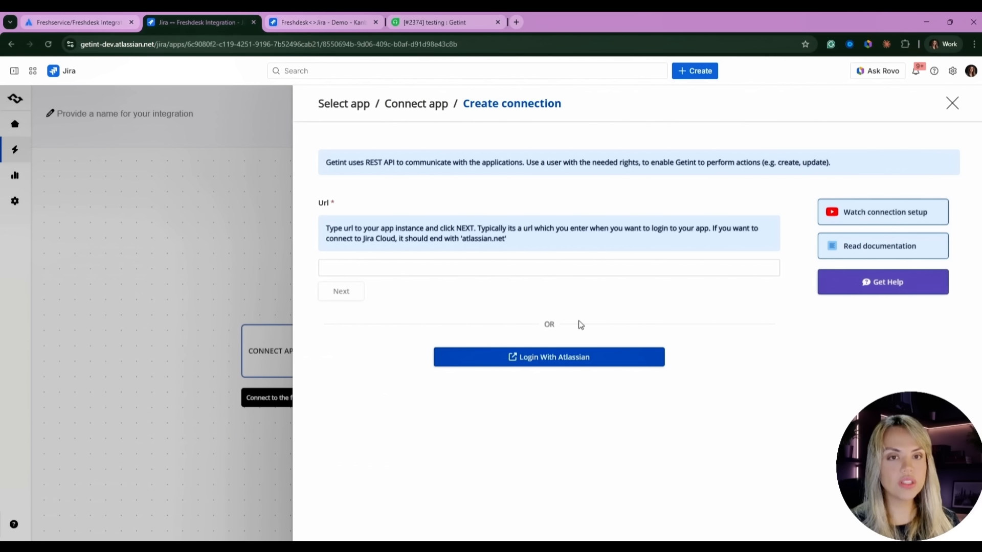
- Log in with Atlassian and grant Getint access to the getint-dev.atlassian.net site
click(524, 364)
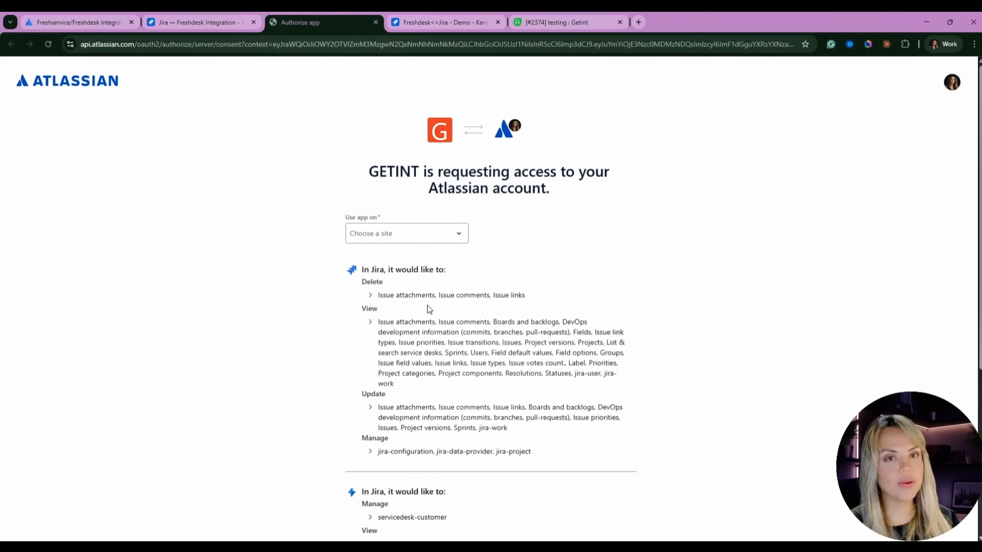
click(388, 236)
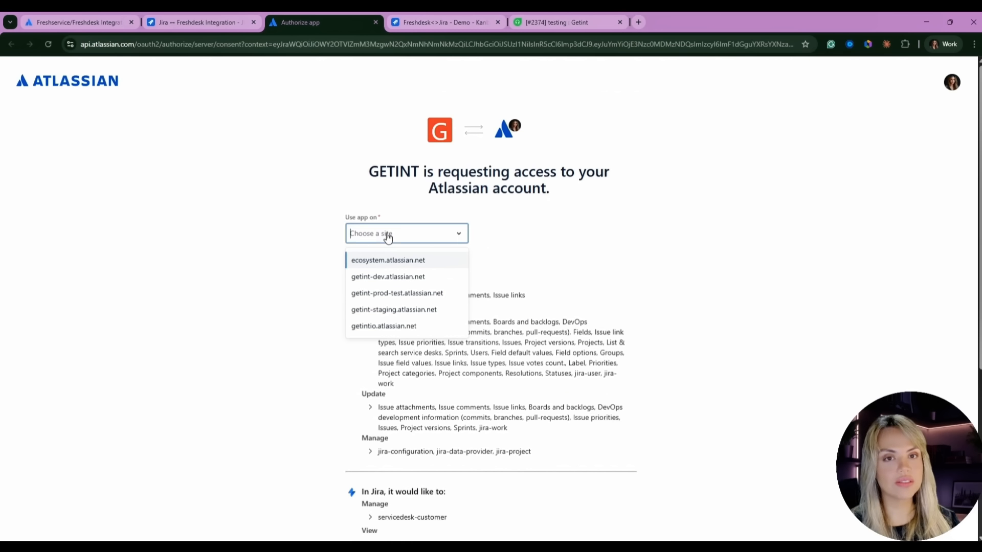
click(388, 276)
scroll(594, 281, down, 5)
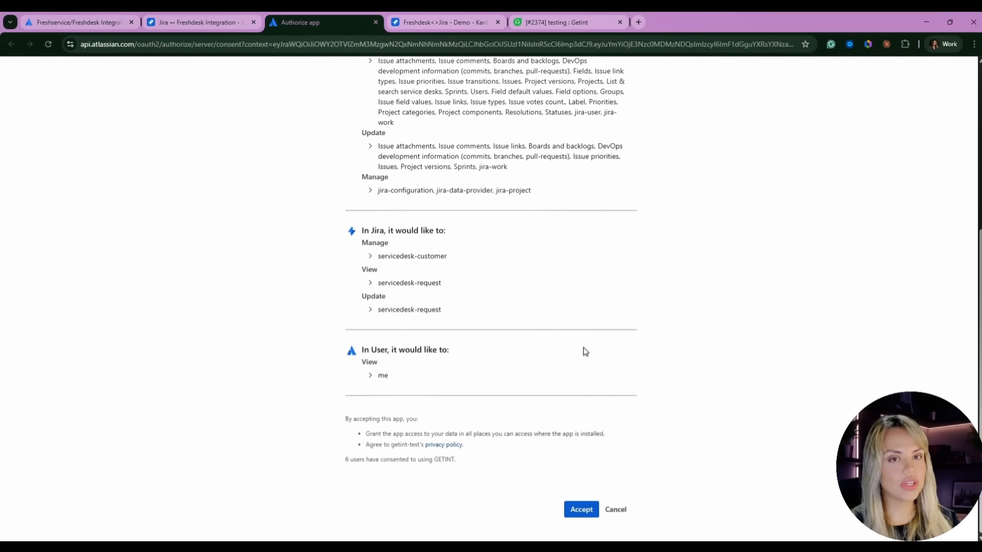
click(578, 508)
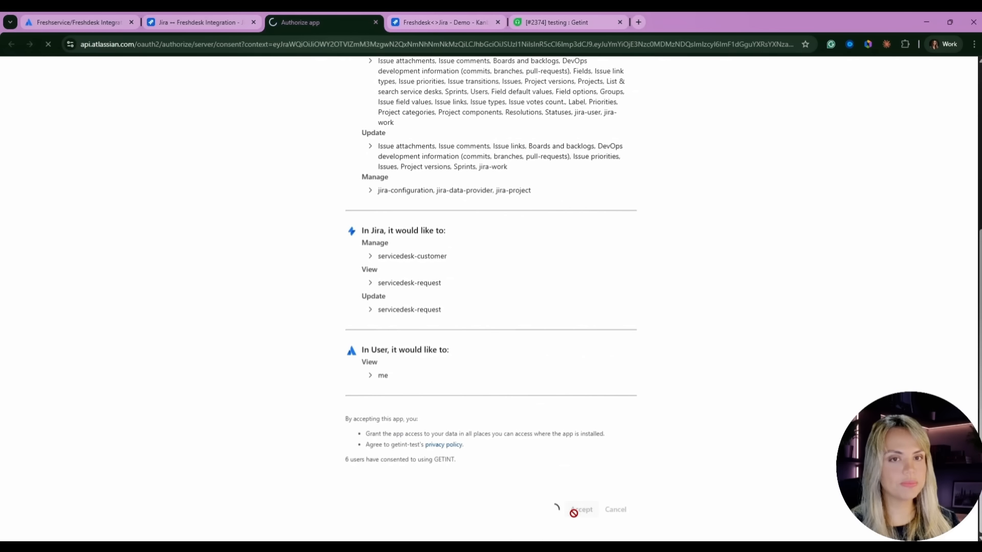
- Create a Jira connection named 'Getint Demo' for the getint-dev.atlassian.net instance
text(Ge)
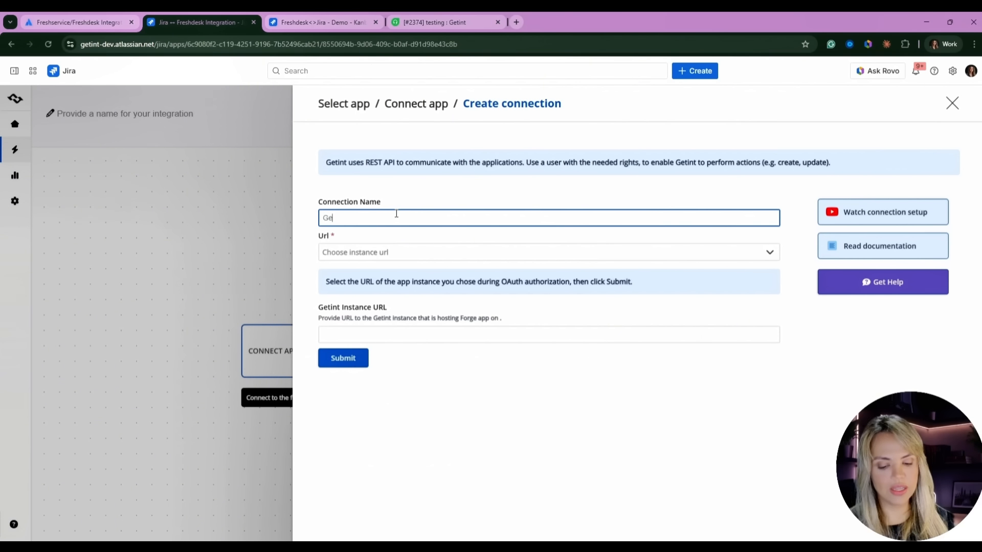
text(tint Demo)
click(383, 252)
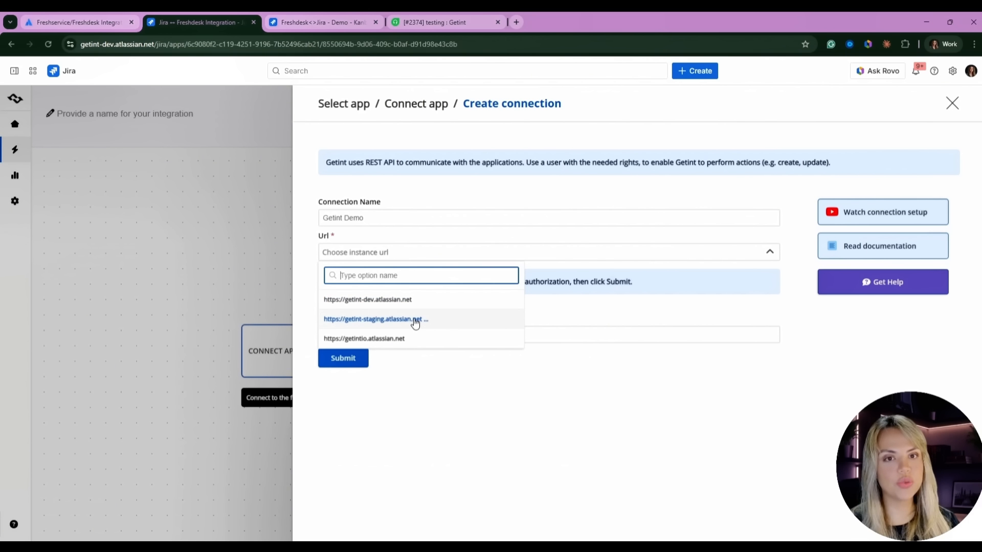
click(418, 300)
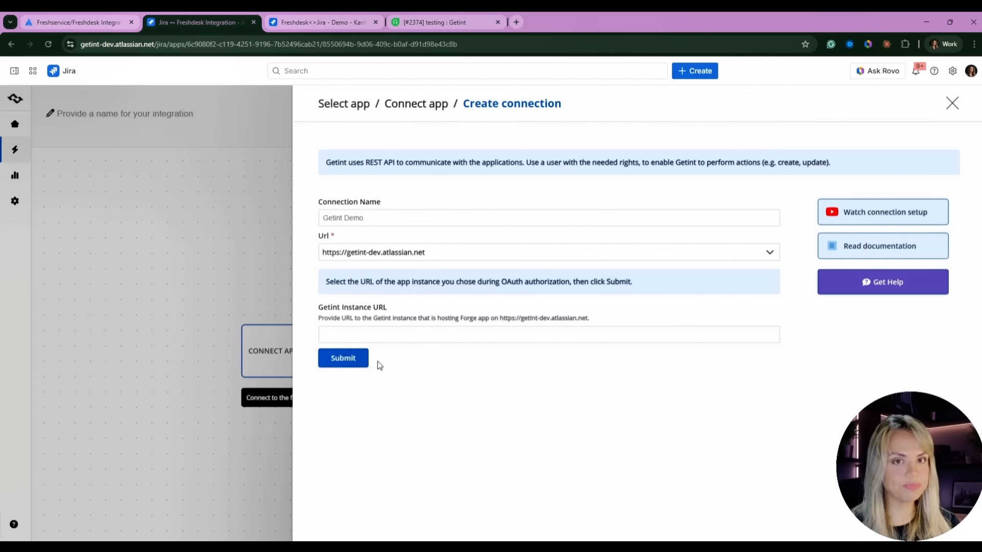
click(361, 361)
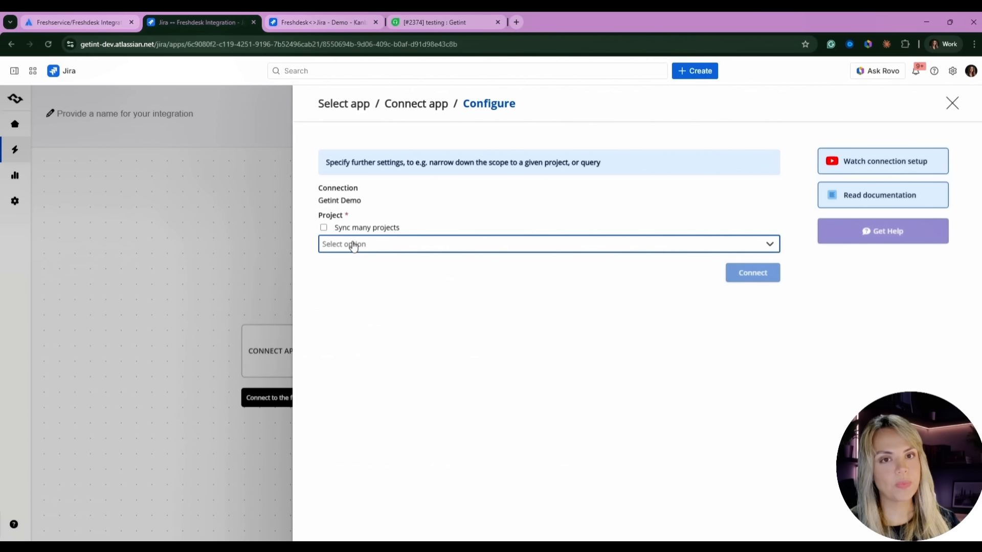
- Search 'fresh' and connect Jira with the Freshdesk<>Jira - Demo project
click(353, 246)
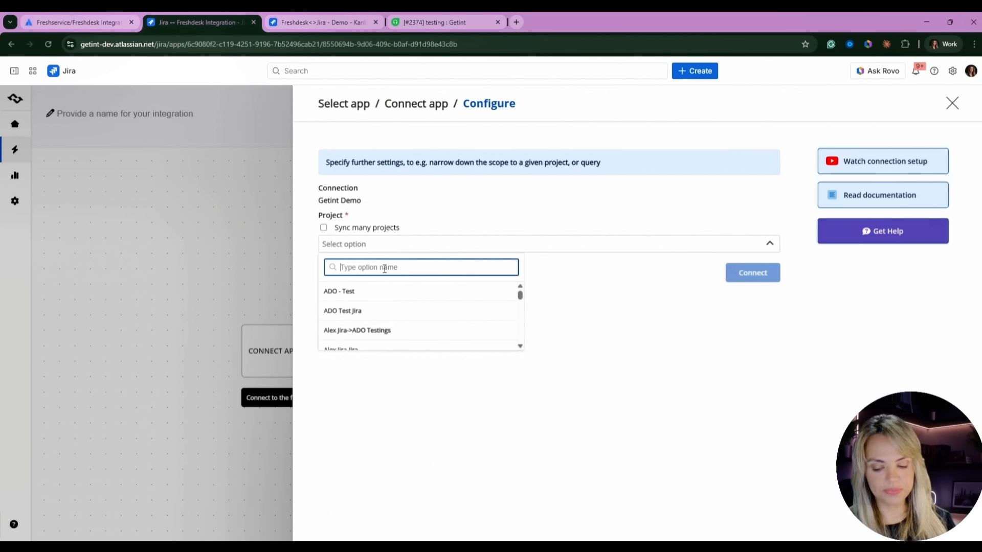
text(fresh)
scroll(404, 323, up, 3)
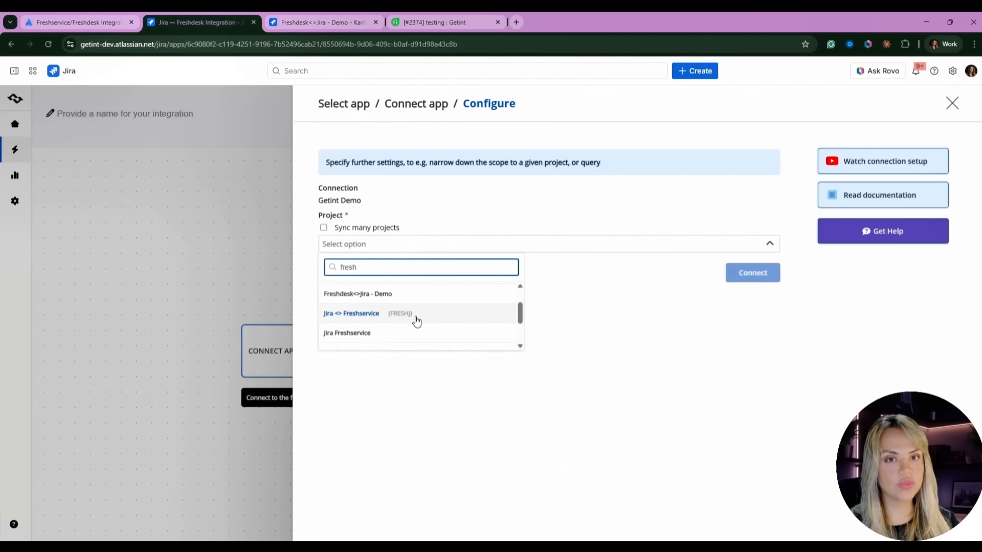
click(390, 299)
click(756, 258)
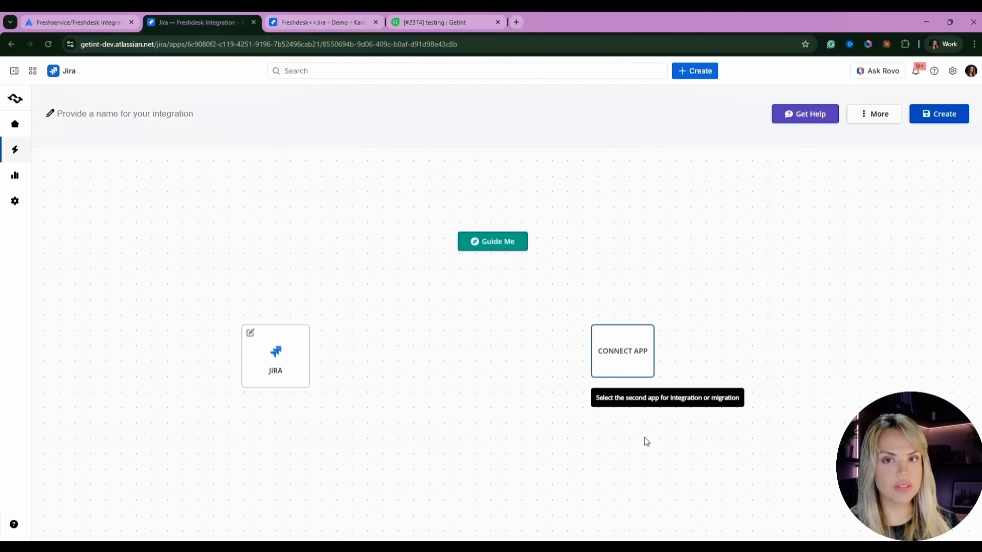
- Choose Freshdesk as the second app, then go to the Freshdesk ticket tab
click(638, 360)
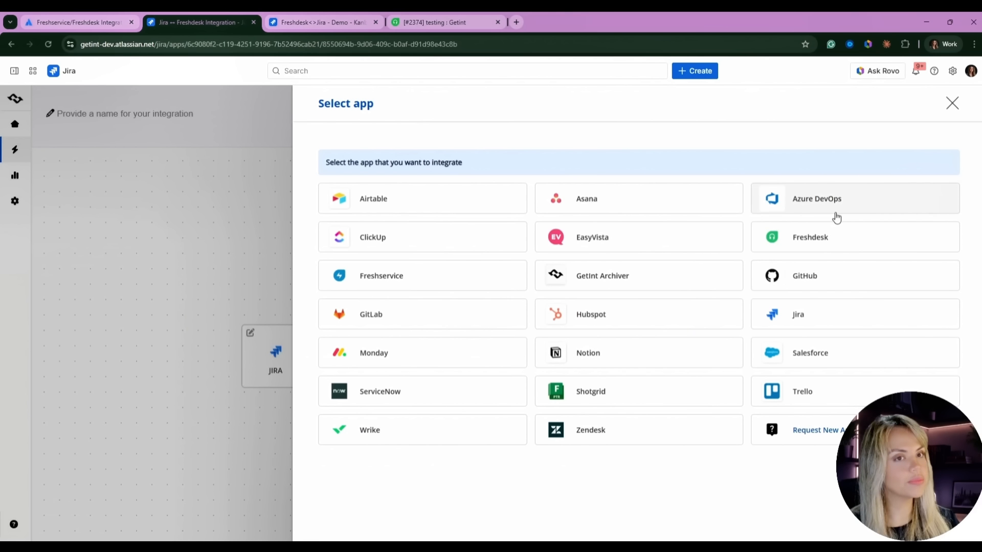
click(822, 237)
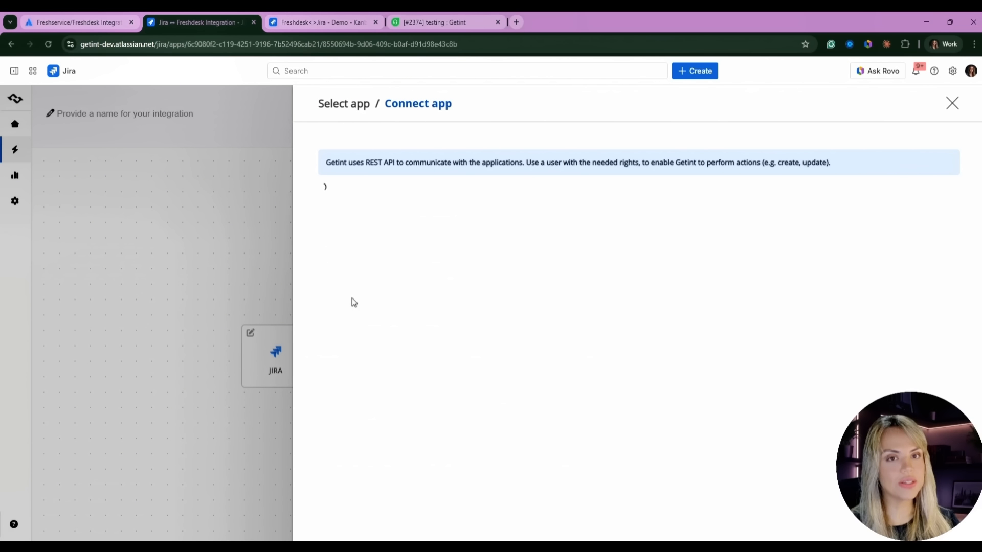
click(439, 21)
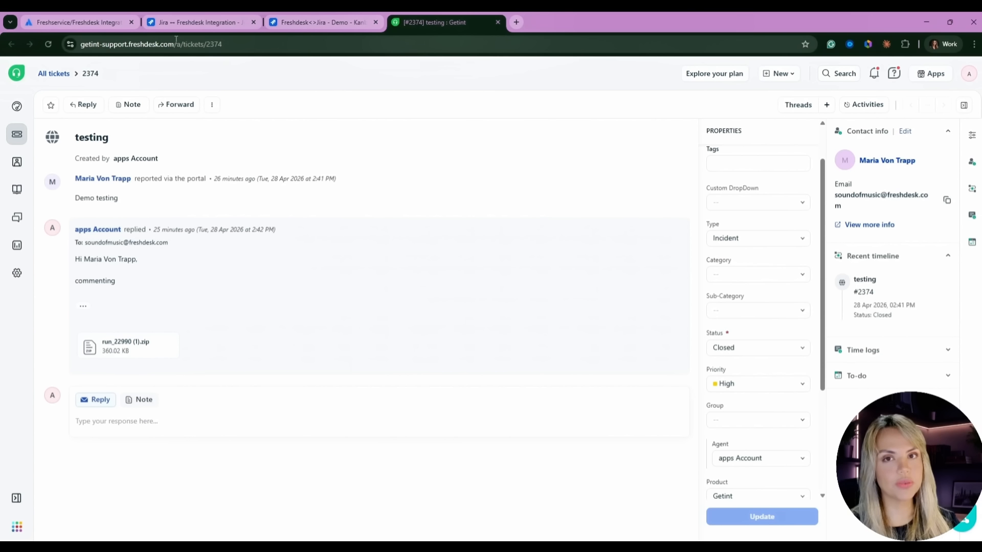
- Copy the Freshdesk helpdesk address and go to the profile settings
drag(176, 39, 75, 48)
key(ctrl+c)
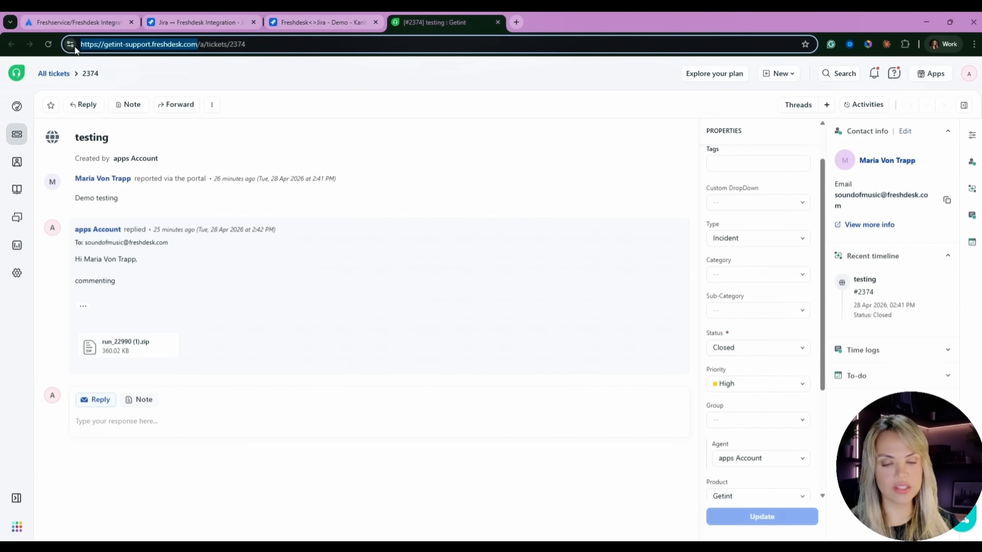
click(969, 75)
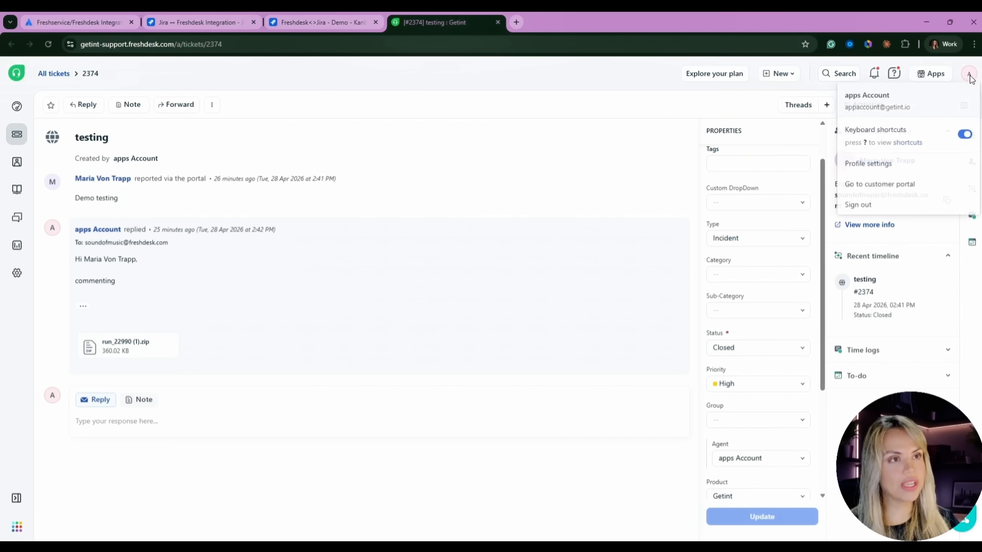
click(885, 169)
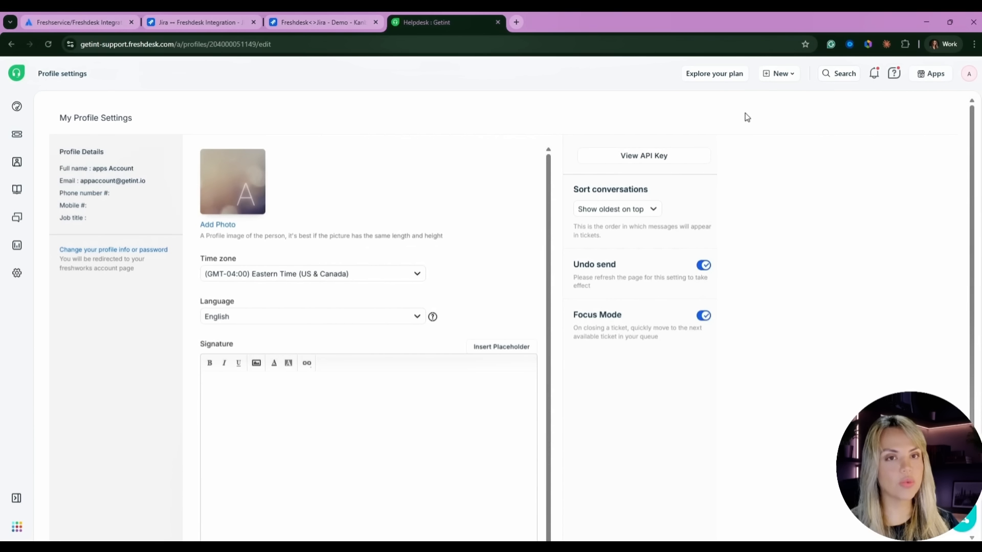
- Pass the reCAPTCHA to reveal the API key, copy it, and return to Getint
click(653, 157)
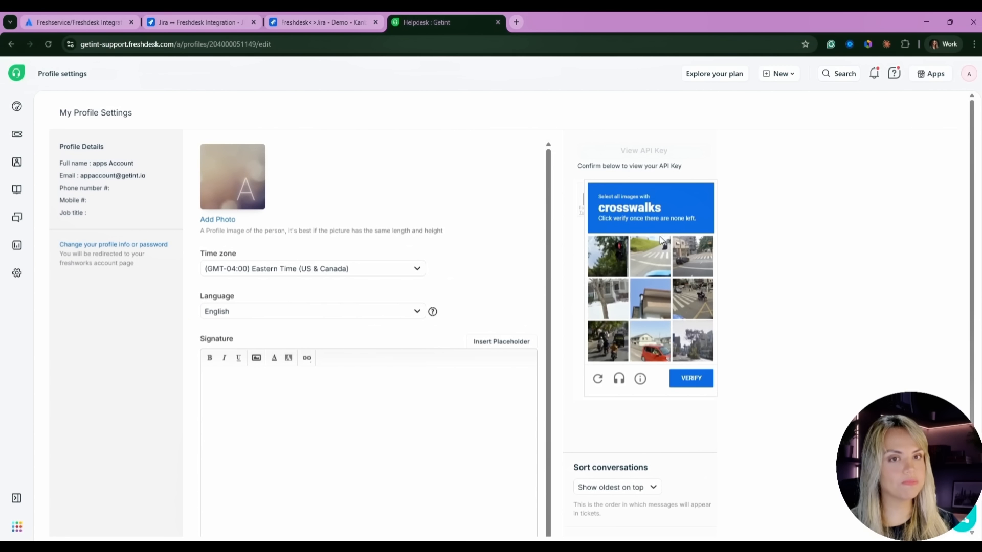
click(649, 257)
click(690, 257)
click(692, 298)
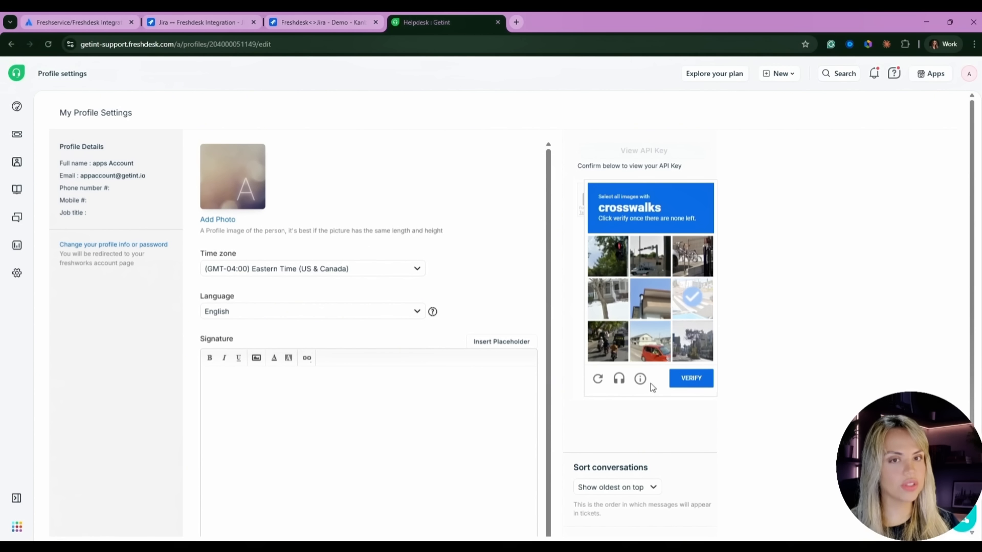
click(693, 388)
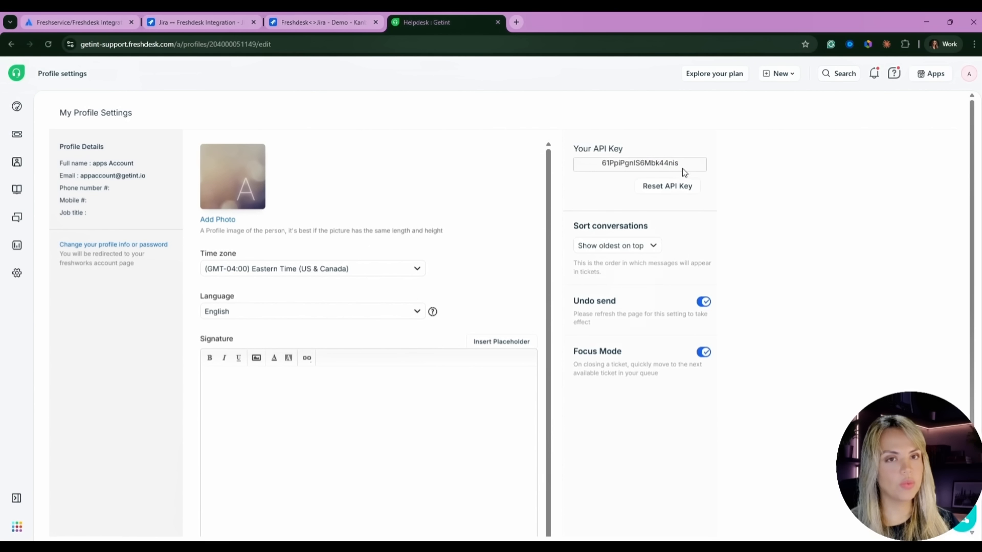
drag(679, 169, 600, 166)
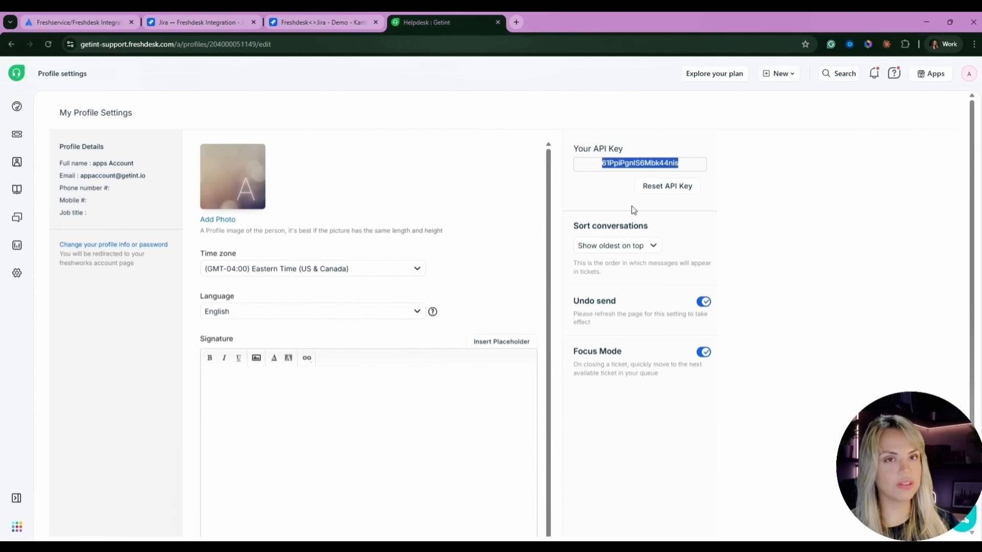
click(316, 23)
click(194, 22)
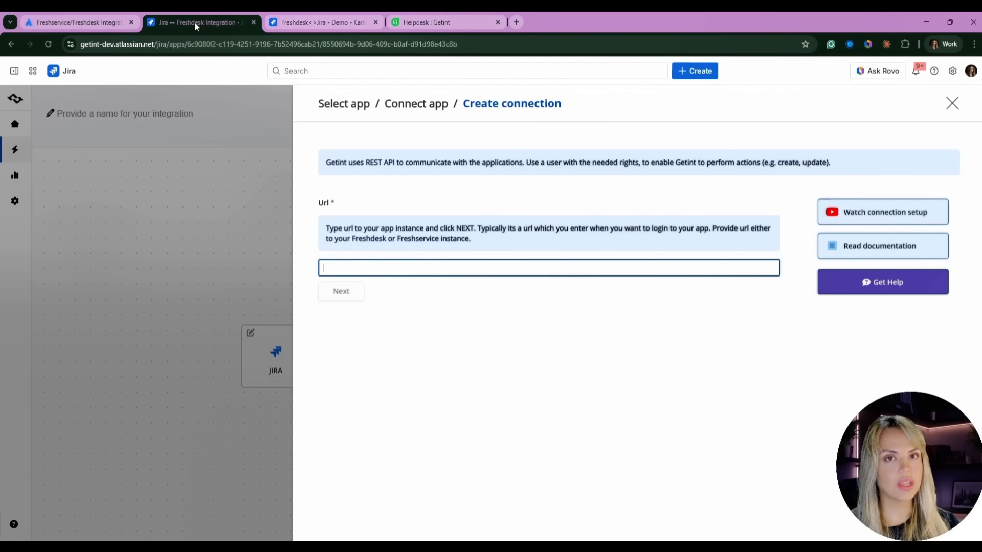
click(380, 269)
key(ctrl+v)
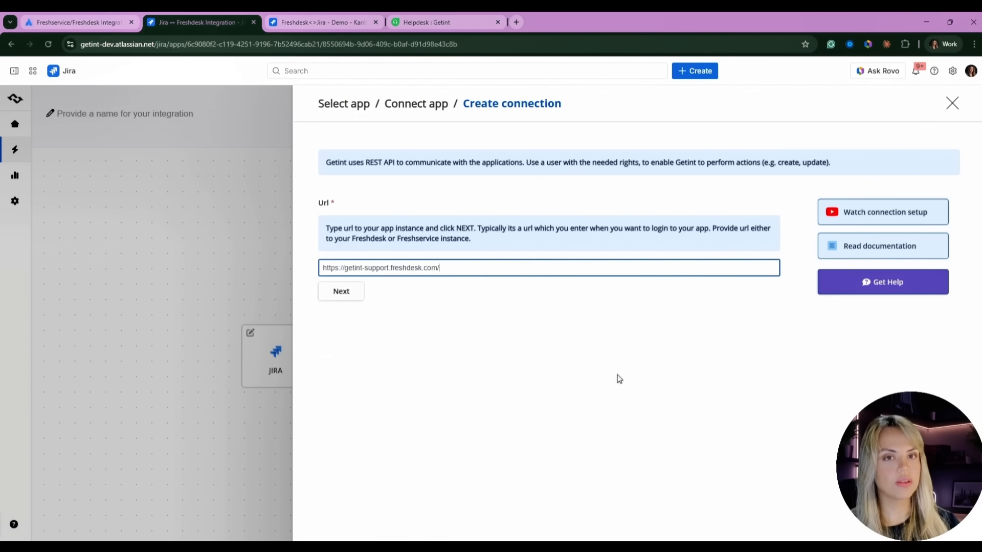
click(341, 292)
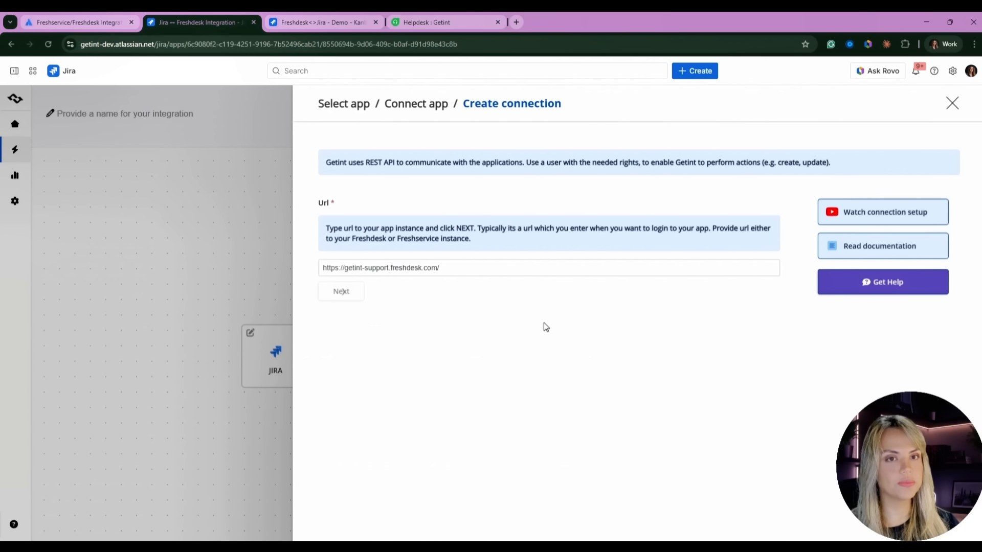
click(341, 268)
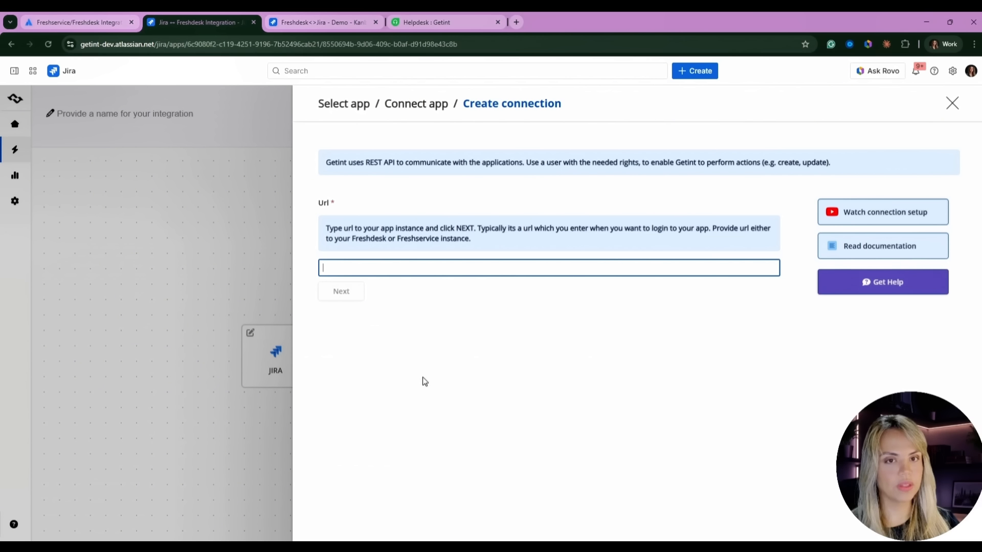
key(ctrl+v)
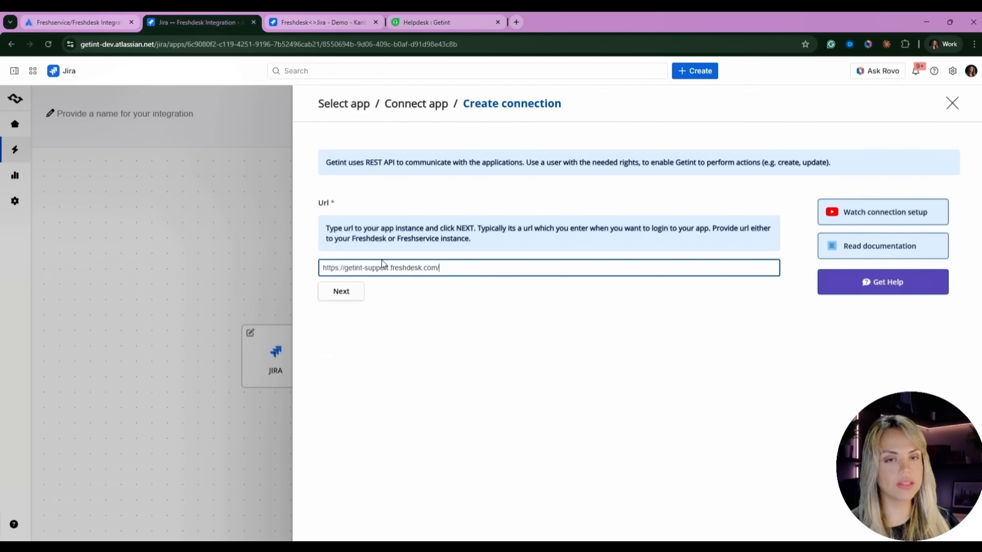
click(354, 293)
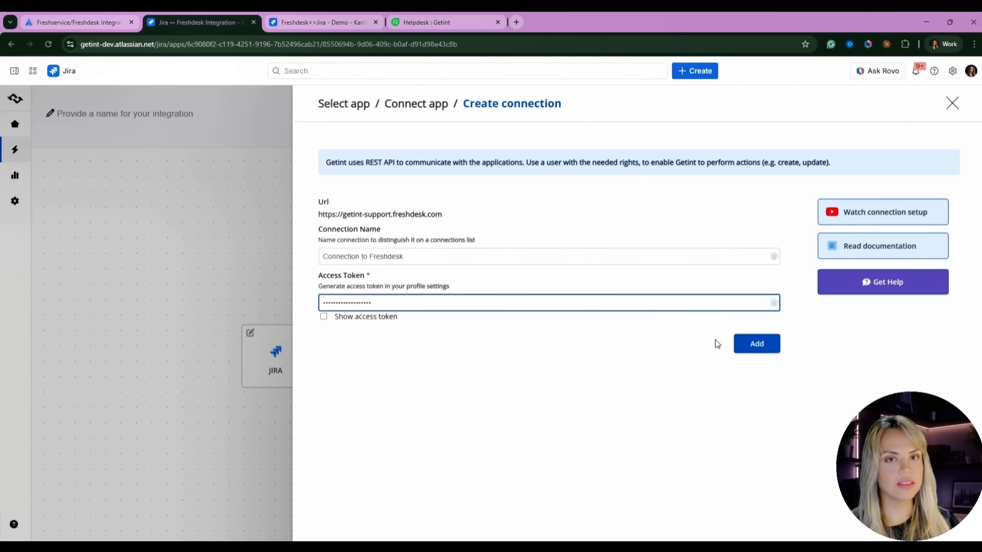
click(758, 352)
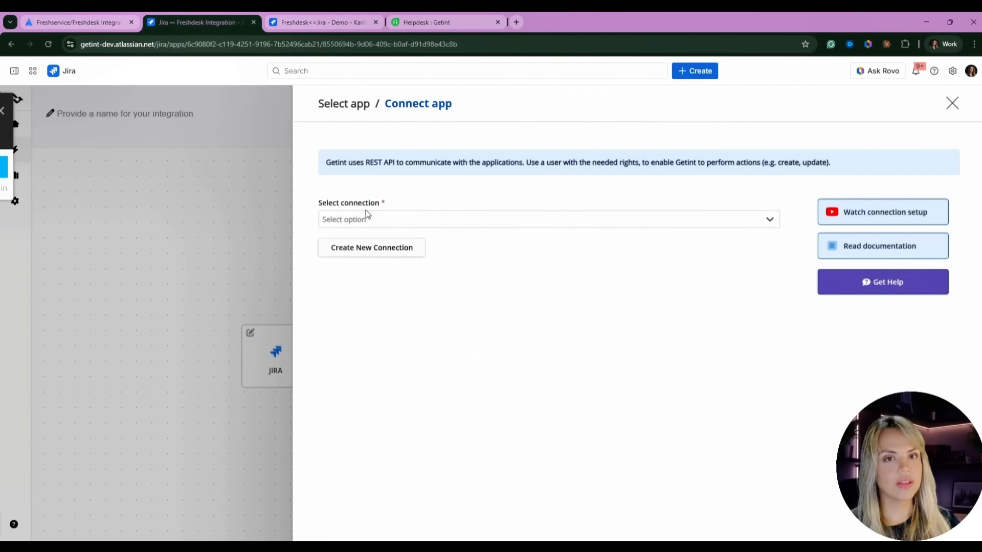
- Connect Freshdesk to the integration using Connection to Freshdesk
click(371, 221)
click(379, 272)
click(762, 224)
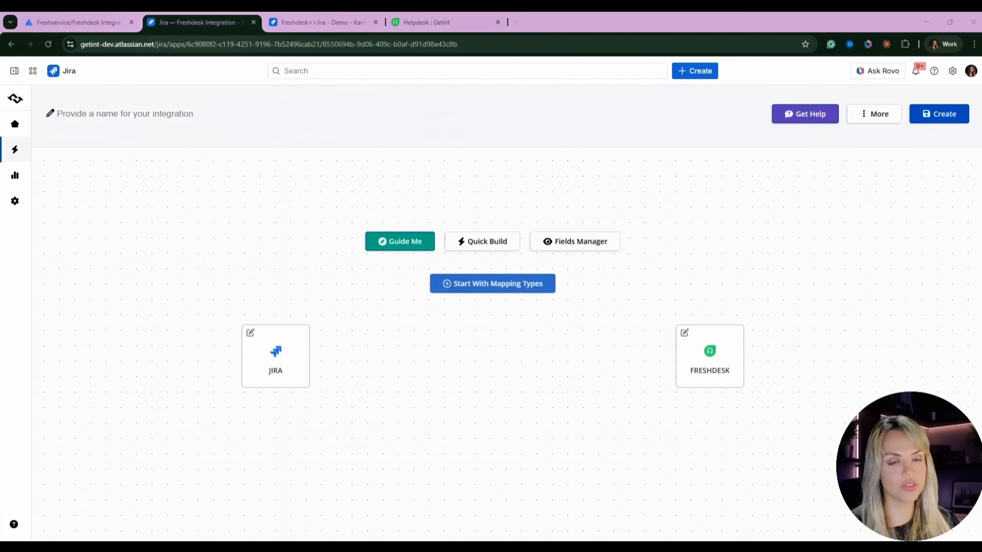
- Run Quick Build to map Jira Task to Freshdesk Incident
click(508, 241)
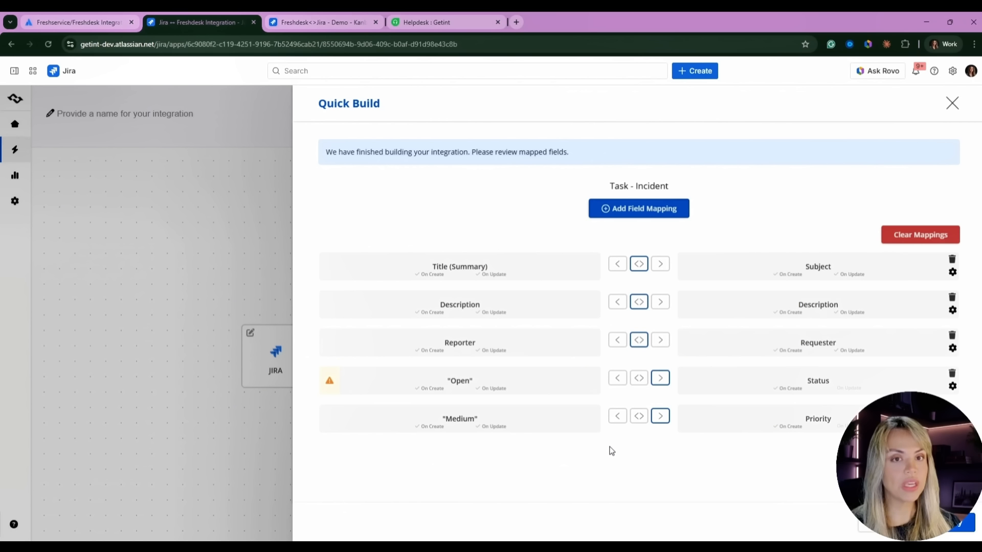
- Add a Jira user to Freshdesk requester pair in Reporter–Requester mapping, then apply Quick Build
click(565, 355)
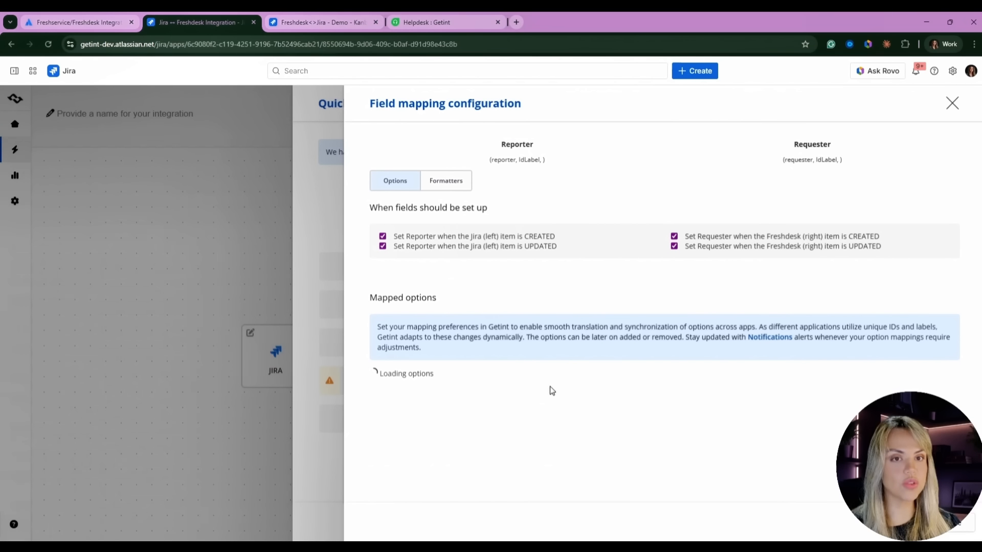
scroll(614, 343, down, 3)
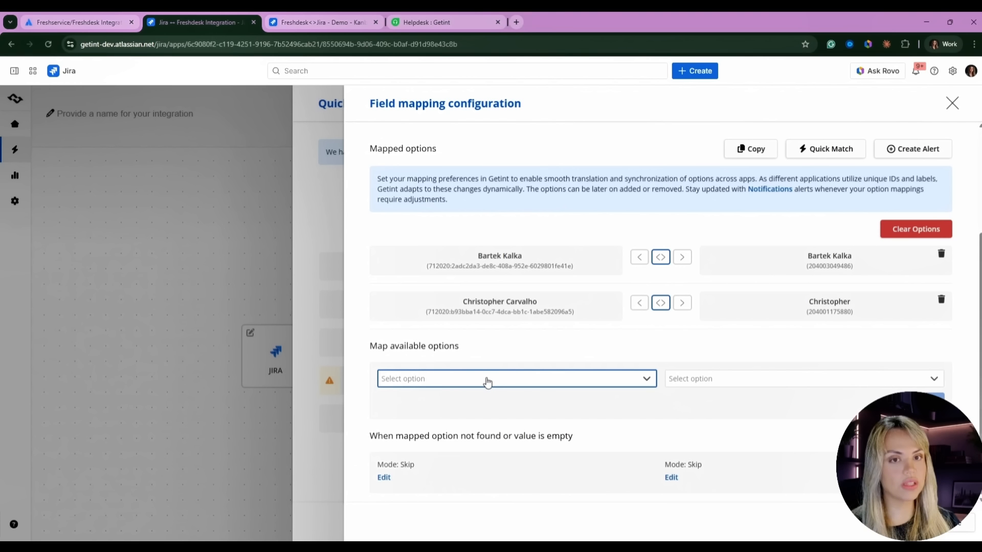
click(488, 378)
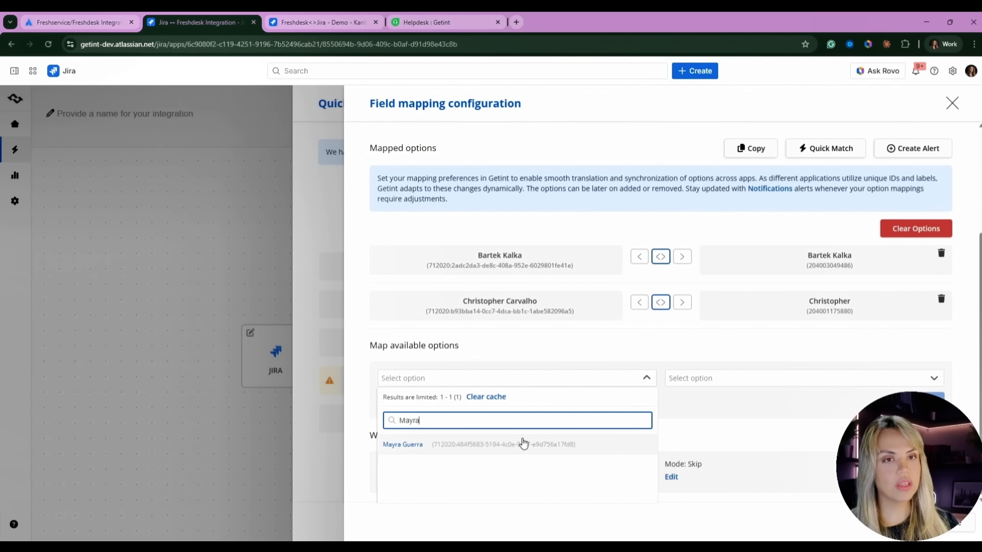
click(423, 444)
scroll(730, 378, down, 2)
click(710, 352)
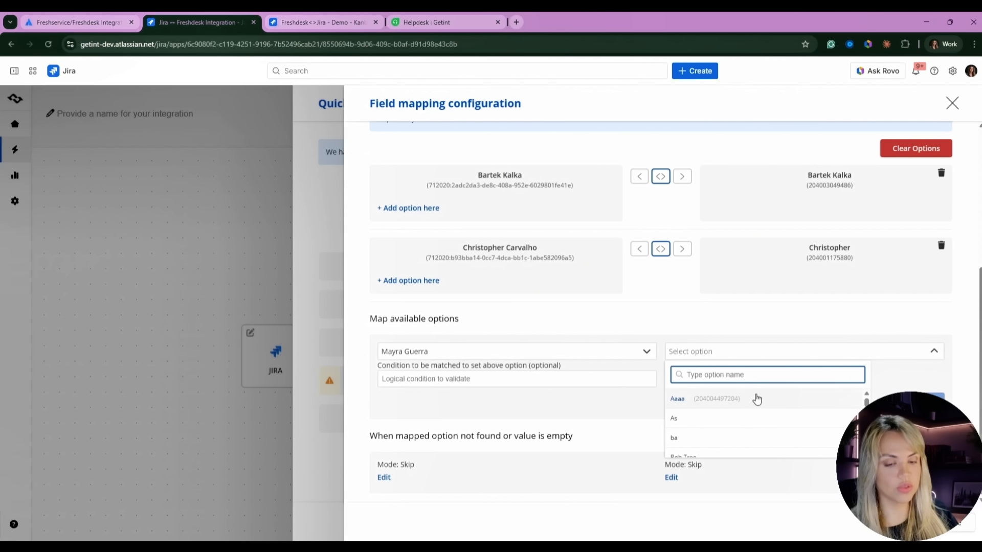
text(ma)
scroll(754, 404, down, 2)
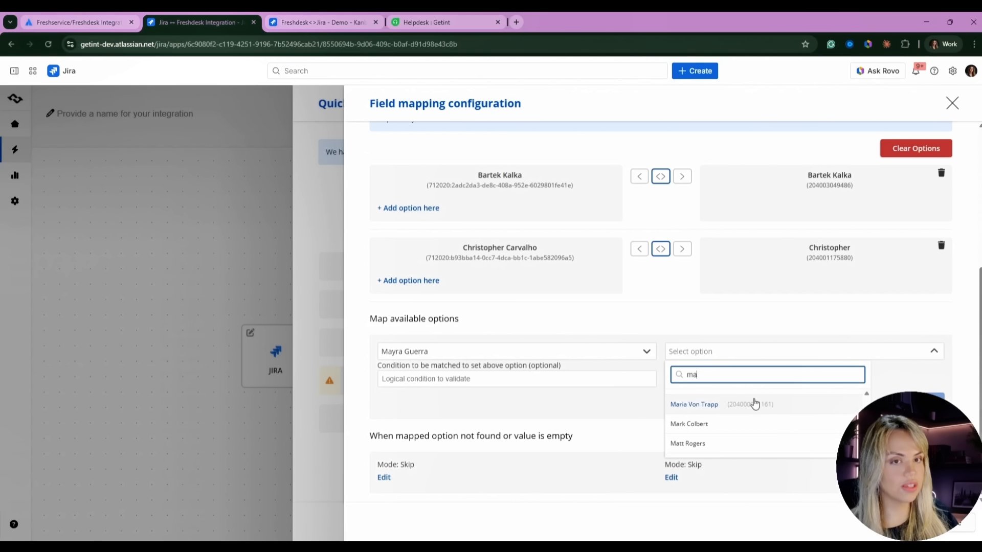
click(676, 447)
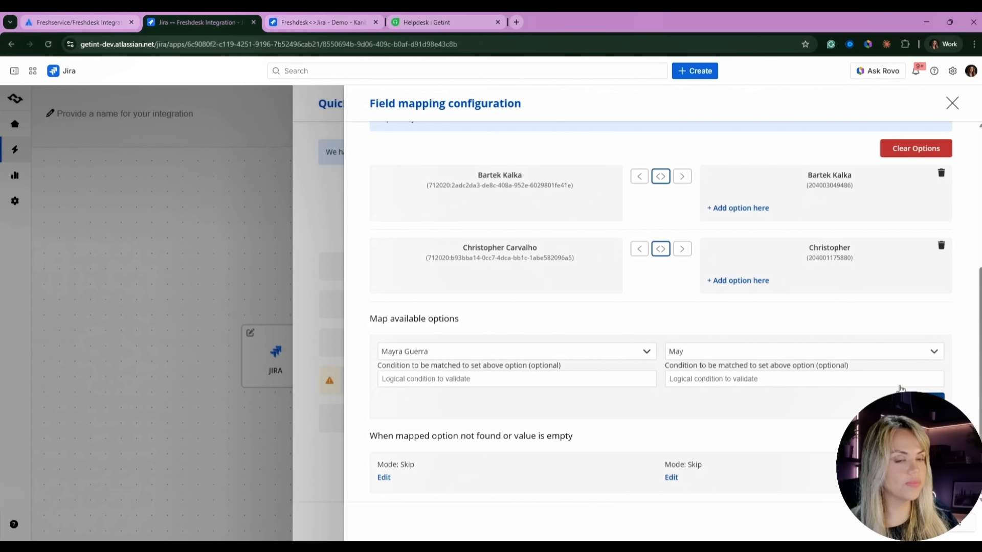
click(931, 398)
scroll(817, 215, up, 4)
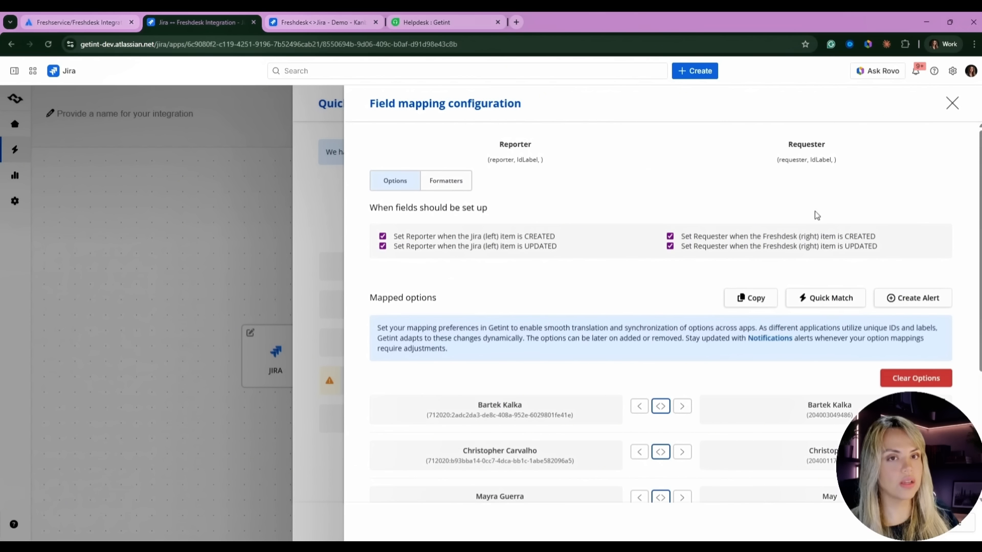
click(288, 201)
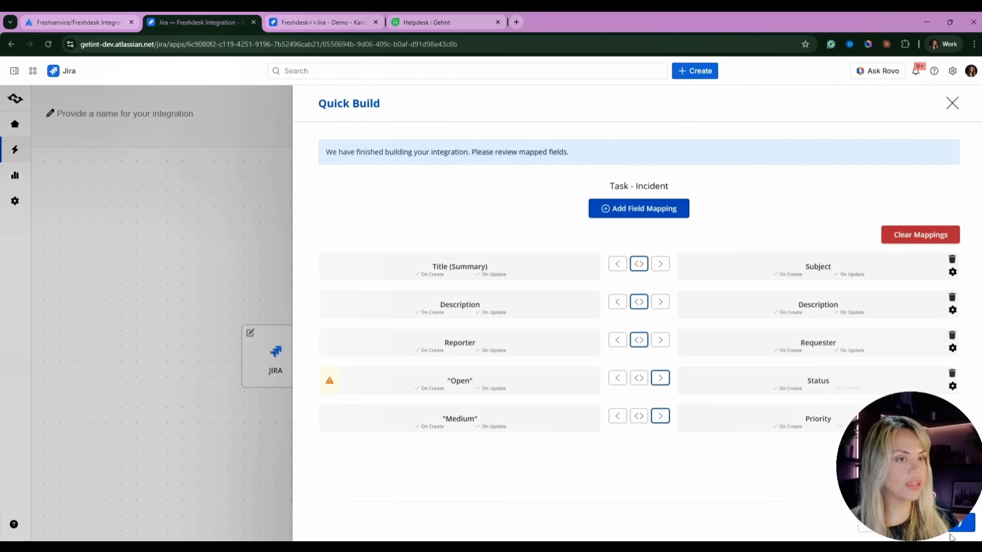
click(954, 526)
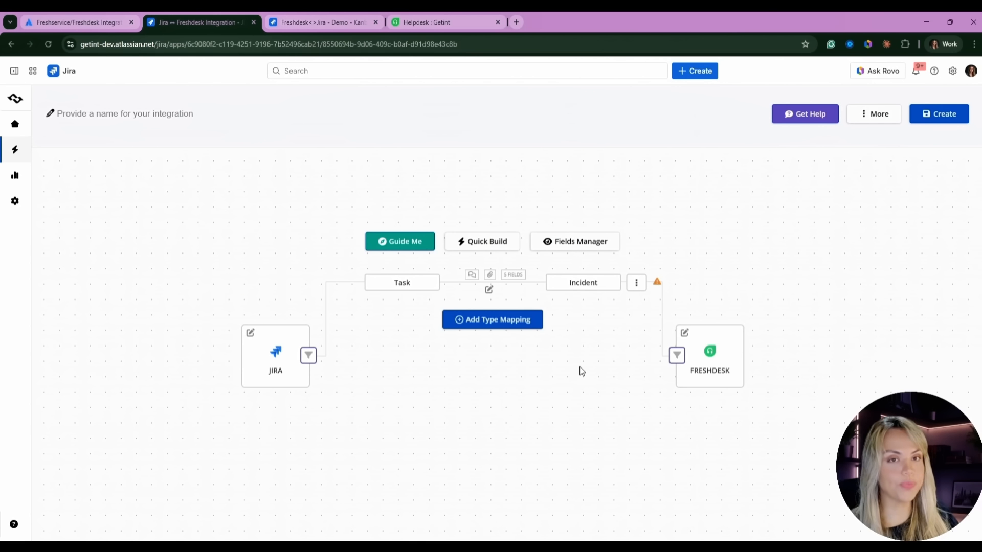
- Open the Task–Incident type mapping configuration from the canvas
click(409, 283)
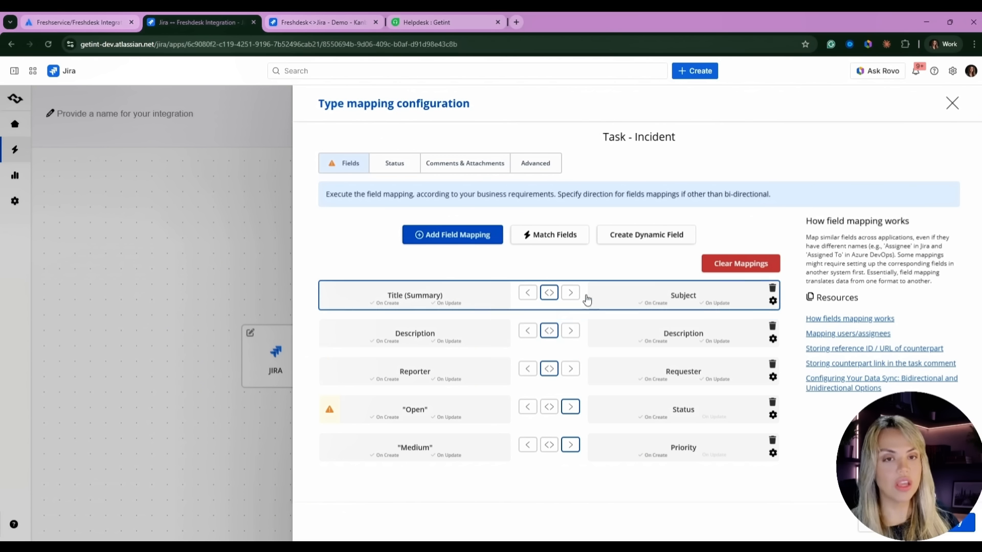
- Switch Description and Reporter to one-way sync, then restore both to two-way
click(573, 333)
click(570, 369)
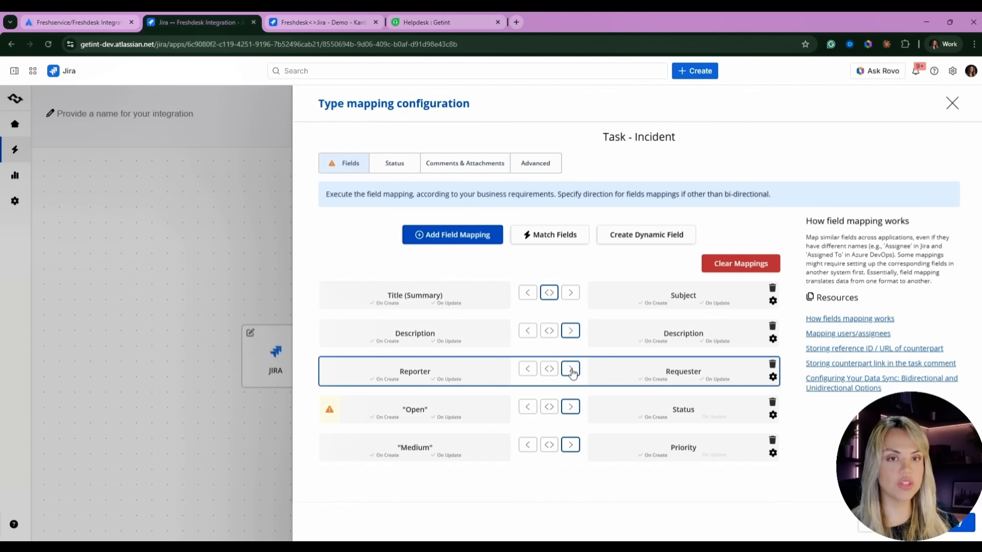
click(550, 332)
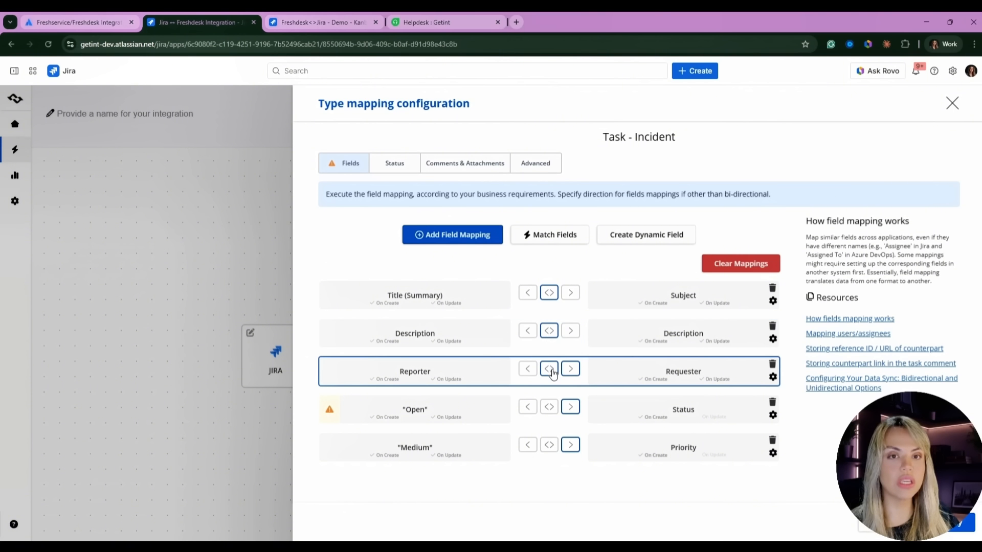
click(549, 369)
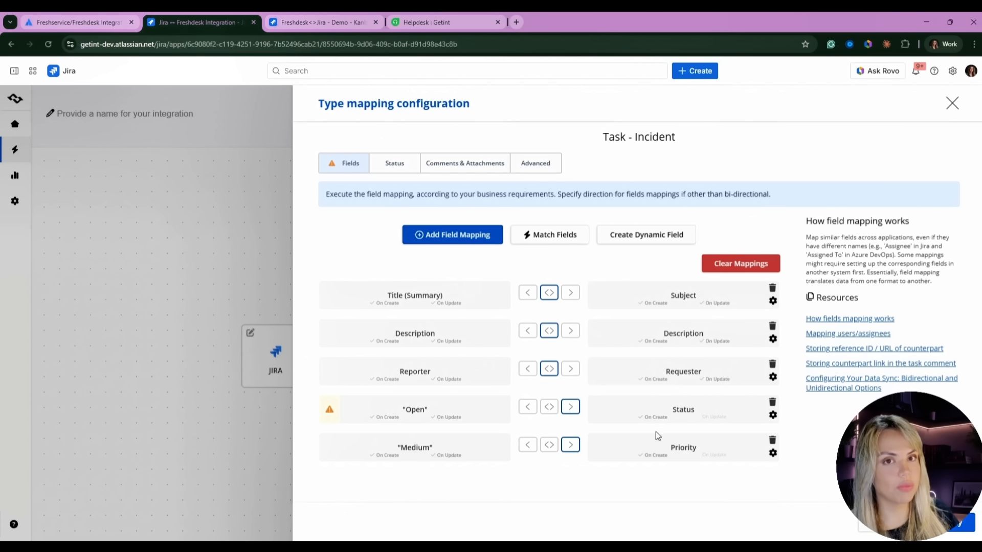
- Begin a field mapping from Jira's Created field, leave Freshdesk unset, and view status mappings
click(452, 234)
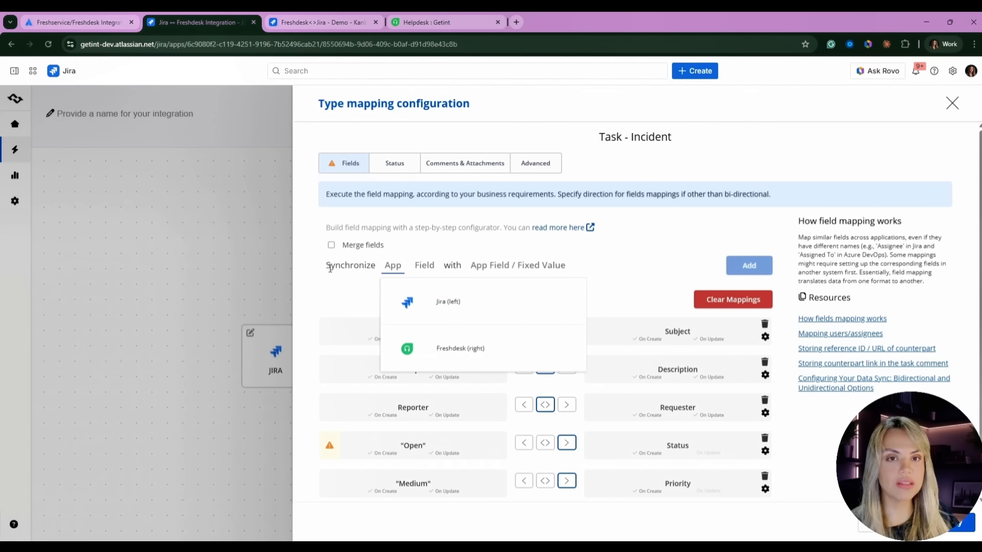
click(443, 307)
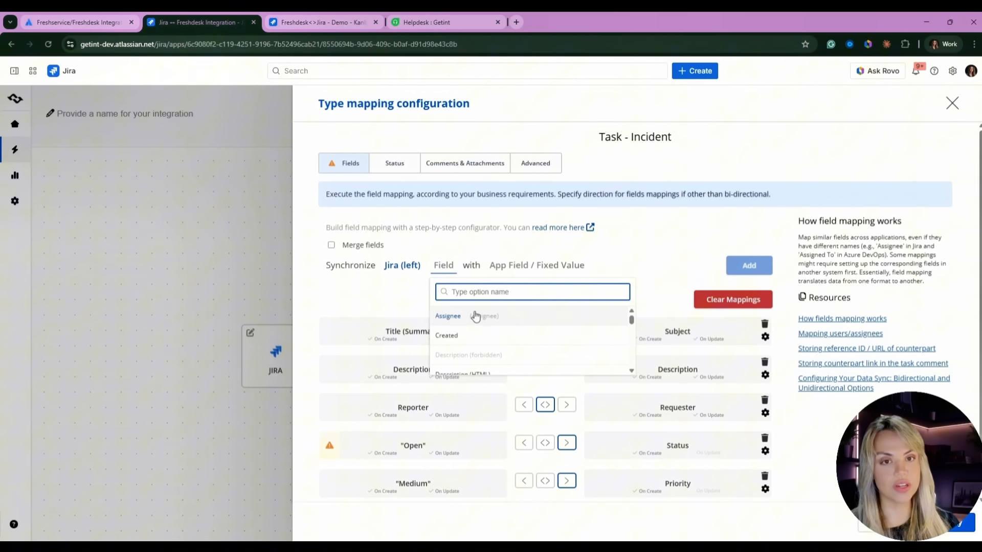
click(460, 336)
click(521, 288)
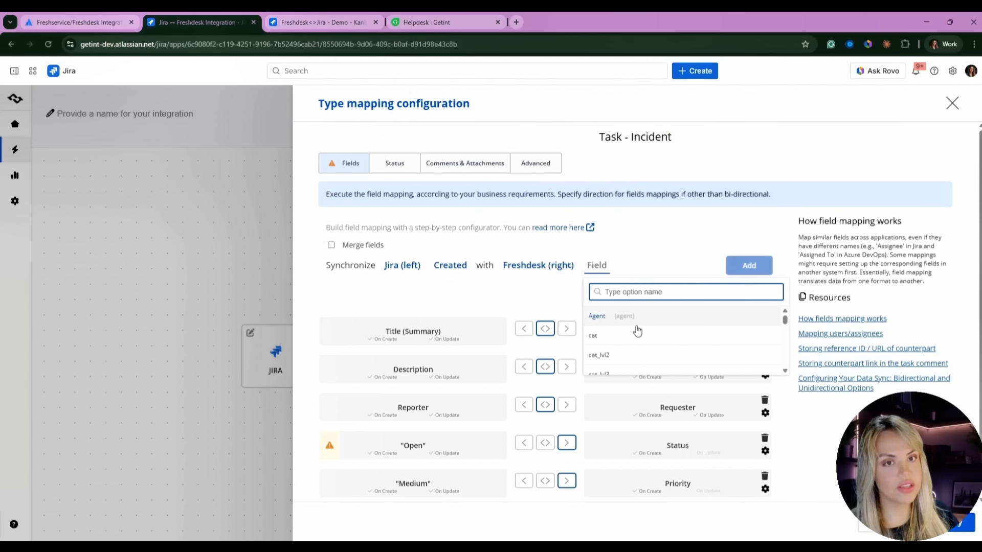
scroll(649, 329, down, 3)
click(408, 299)
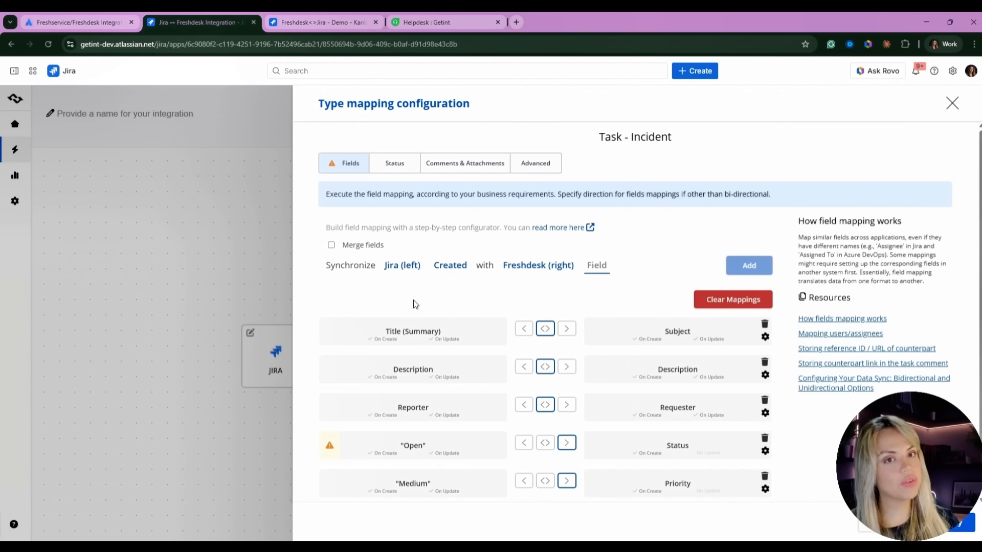
scroll(593, 312, down, 1)
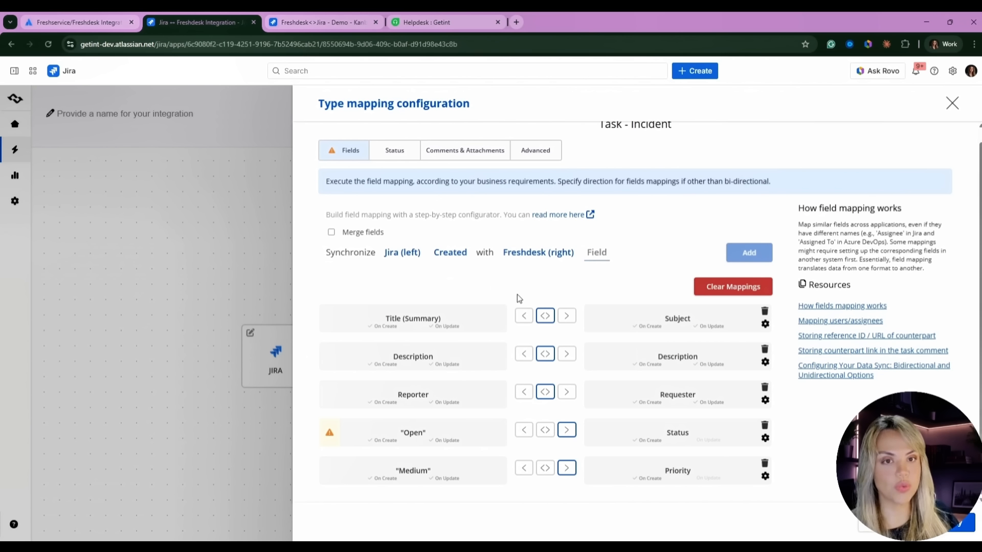
click(392, 152)
- Pair Jira's To Do status with Freshdesk's Open status
scroll(495, 349, down, 2)
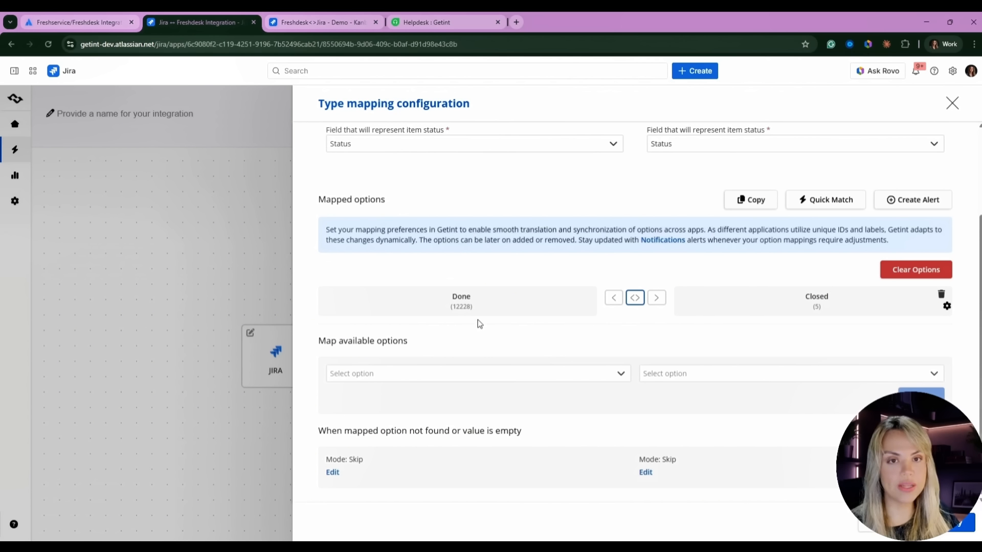
click(559, 375)
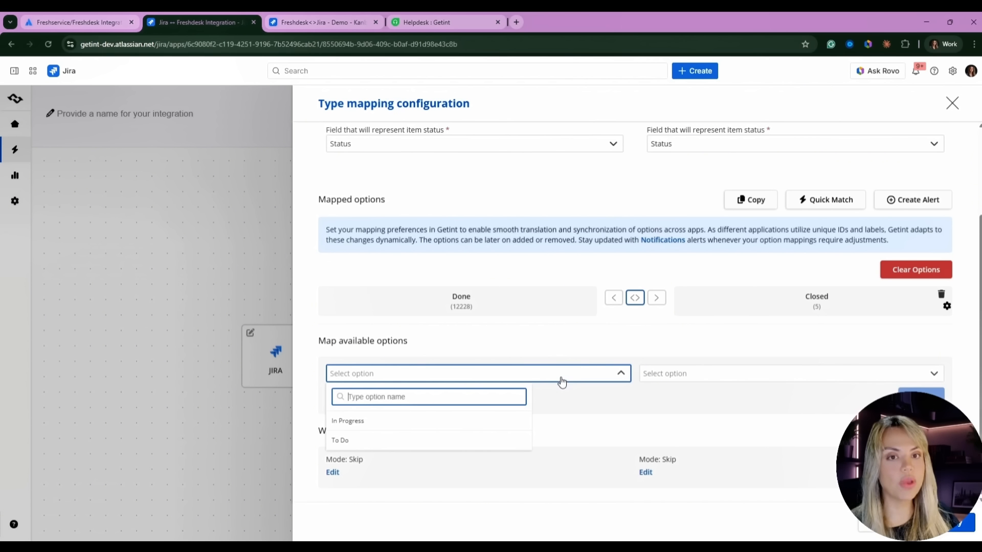
click(341, 441)
click(684, 403)
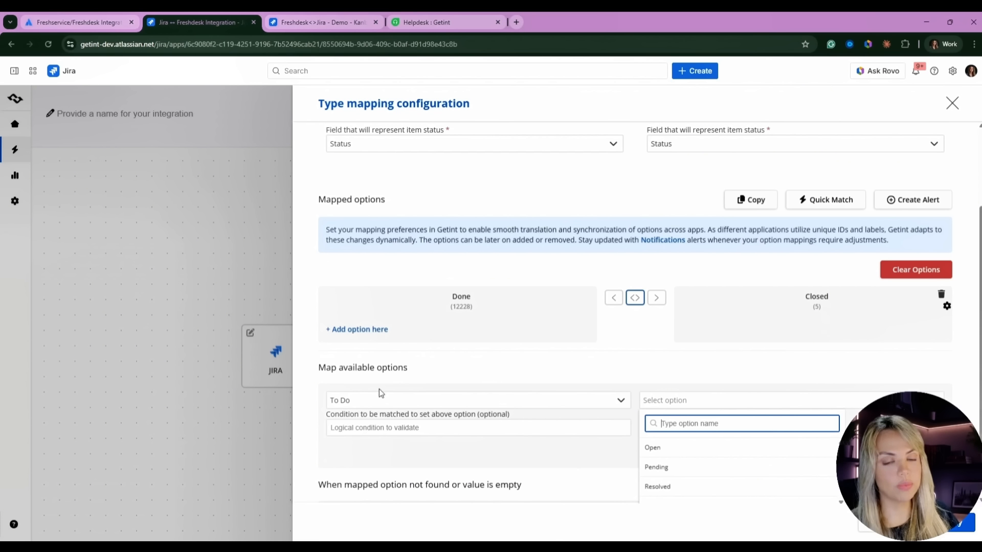
click(684, 448)
click(456, 419)
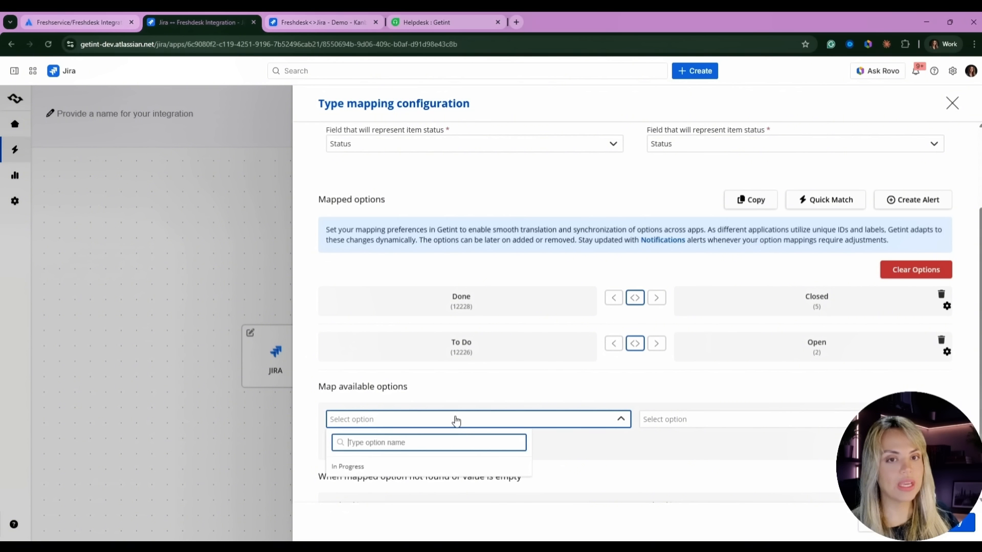
- Map Jira's In Progress to Freshdesk's Pending, Waiting on Customer and Waiting on Third Party
click(353, 466)
scroll(536, 447, down, 3)
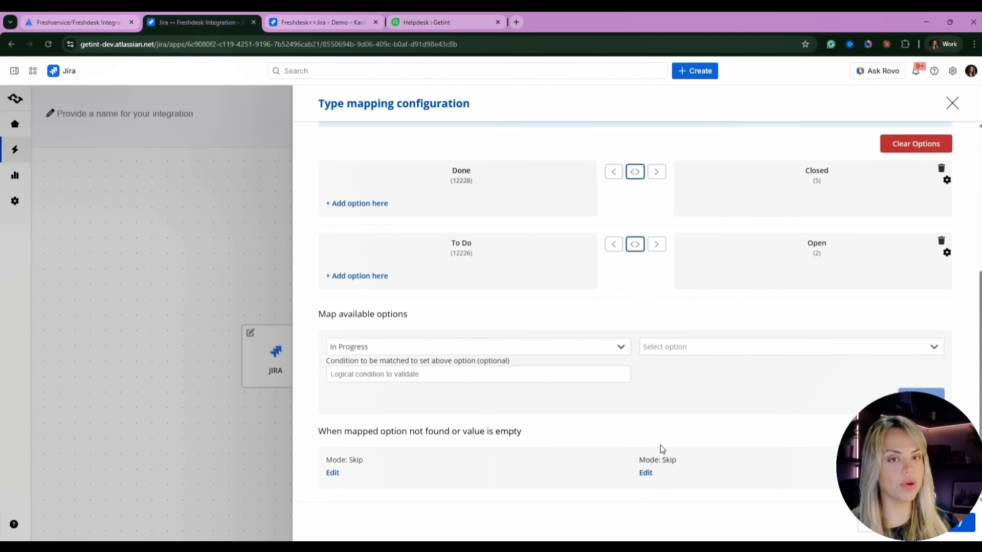
click(688, 355)
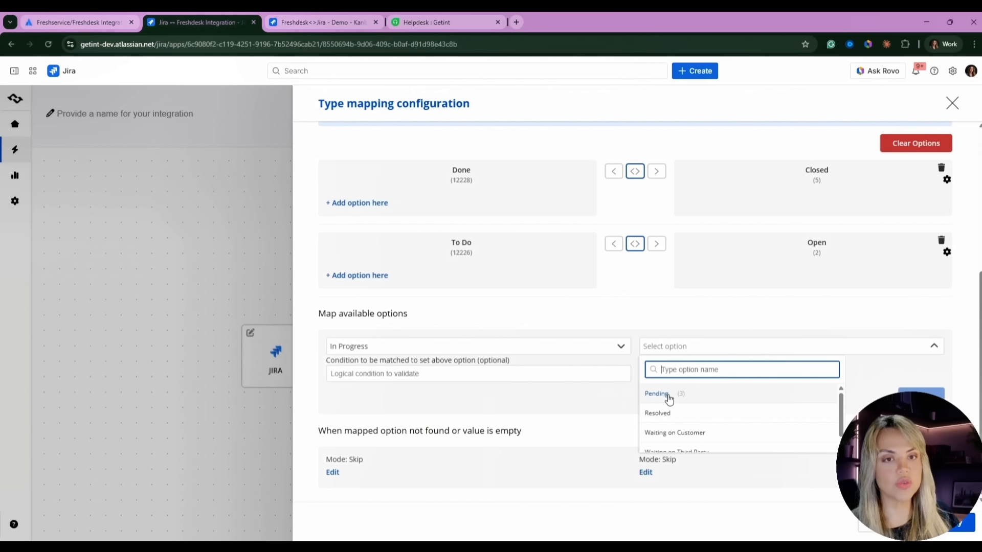
click(668, 399)
click(921, 396)
click(670, 375)
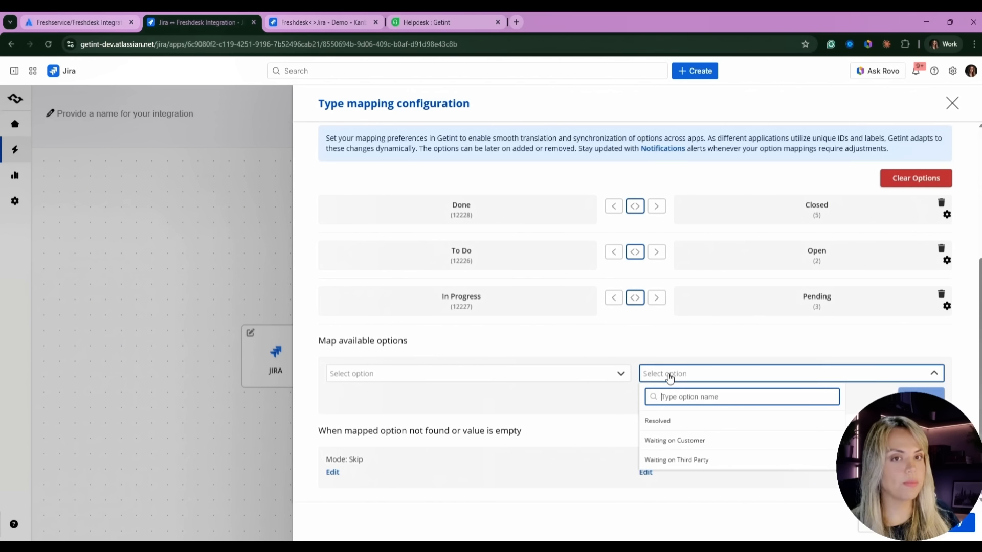
click(680, 449)
click(730, 389)
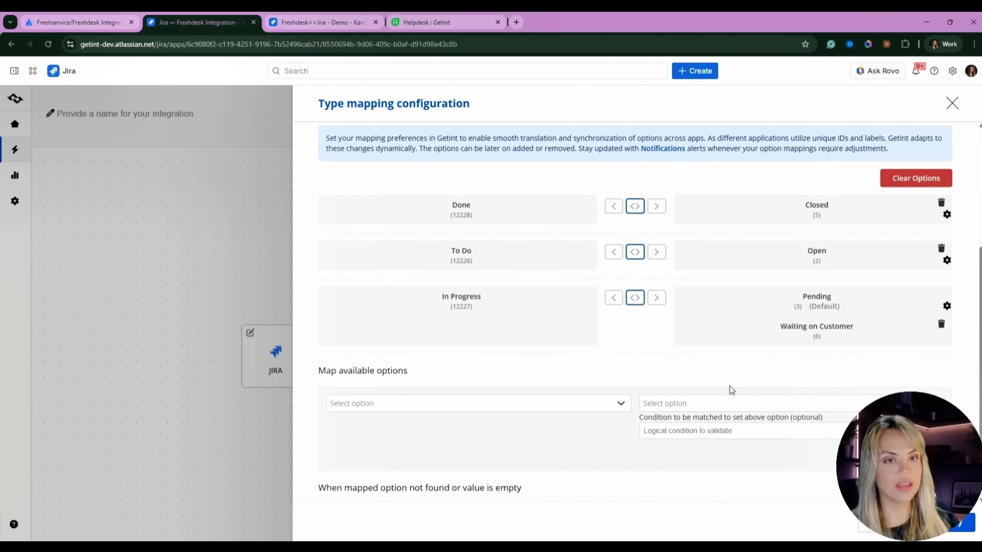
click(708, 404)
click(682, 469)
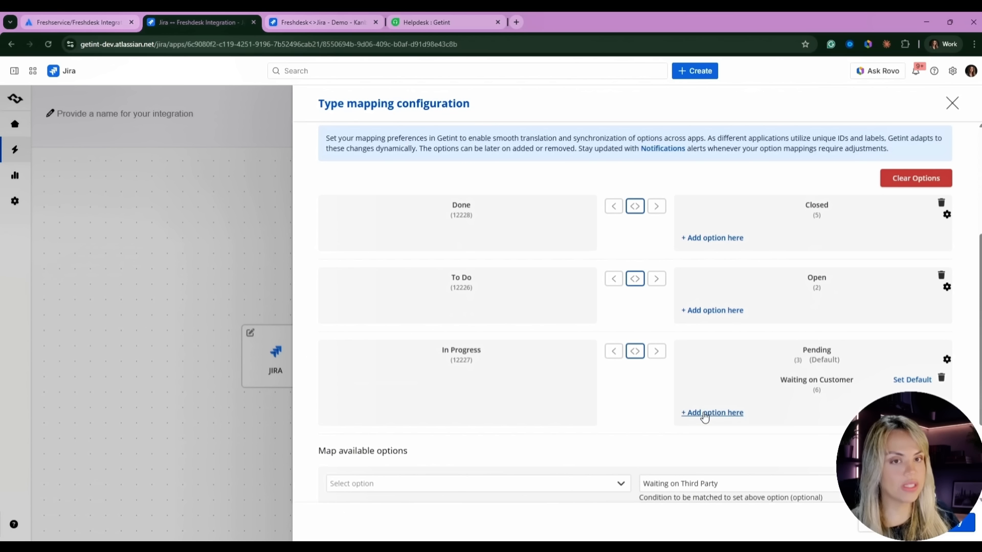
click(705, 416)
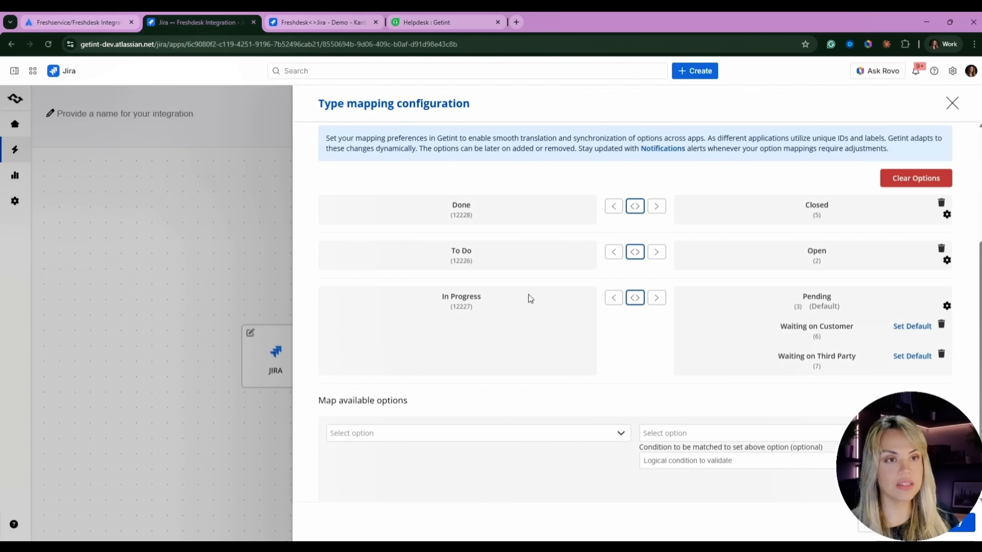
- Set the In Progress status mapping to sync in both directions
mouse_move(879, 298)
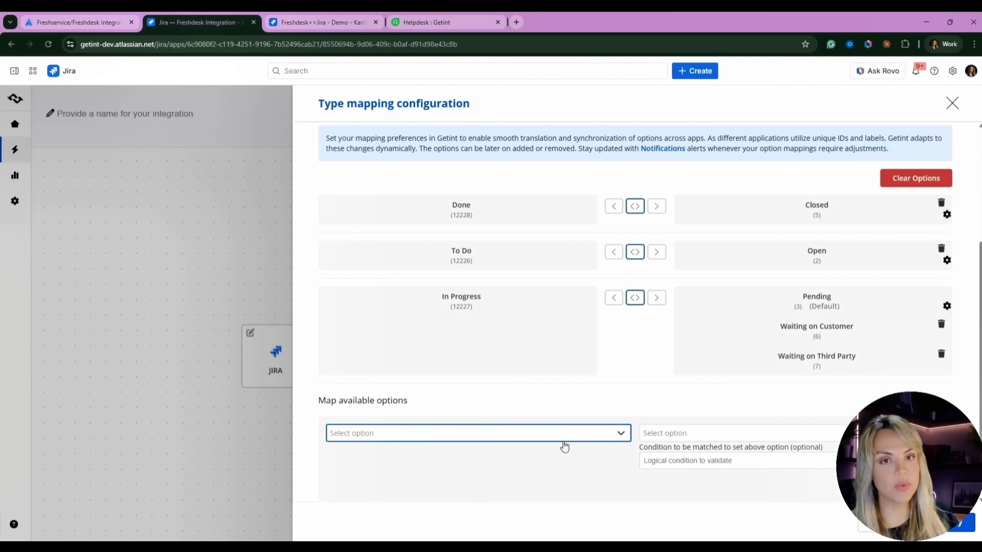
scroll(564, 446, up, 1)
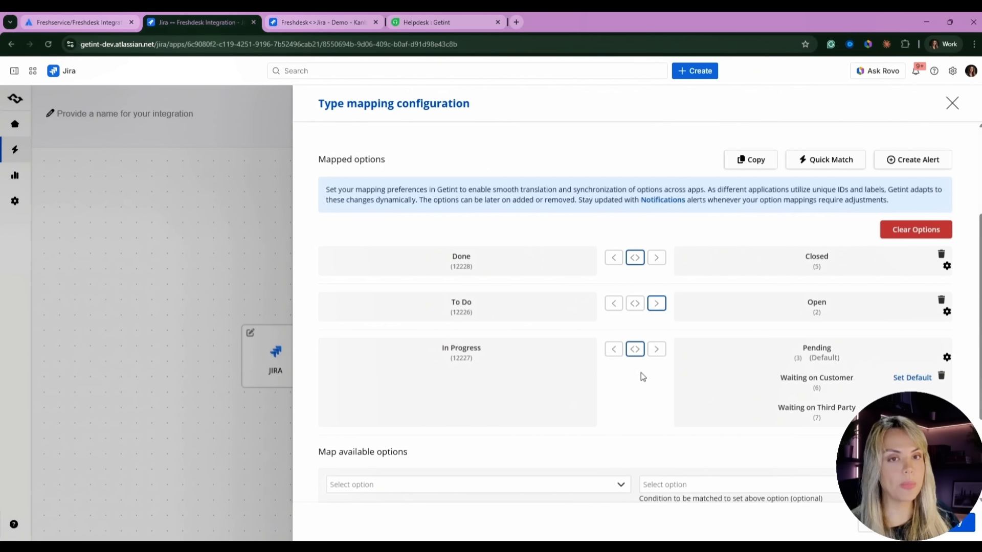
click(643, 351)
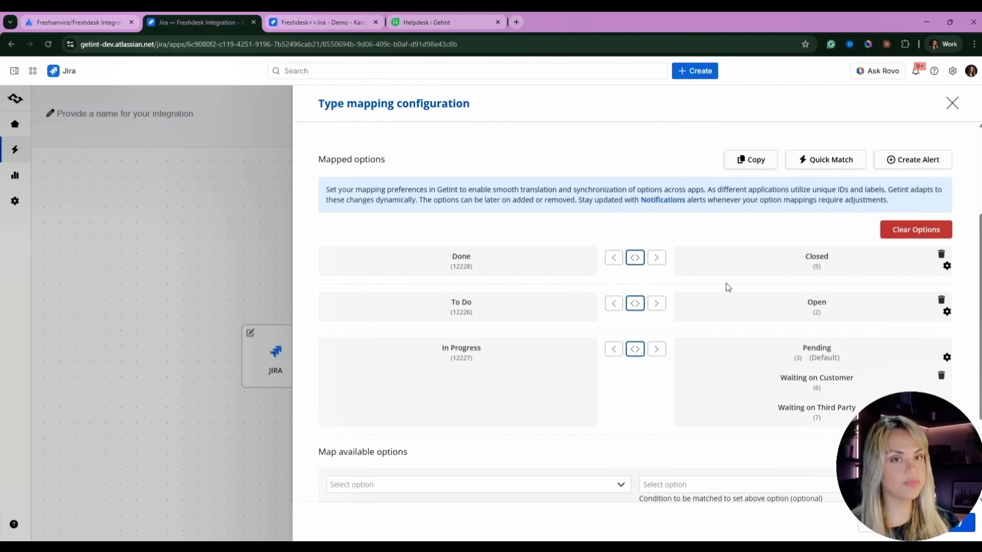
scroll(656, 422, up, 3)
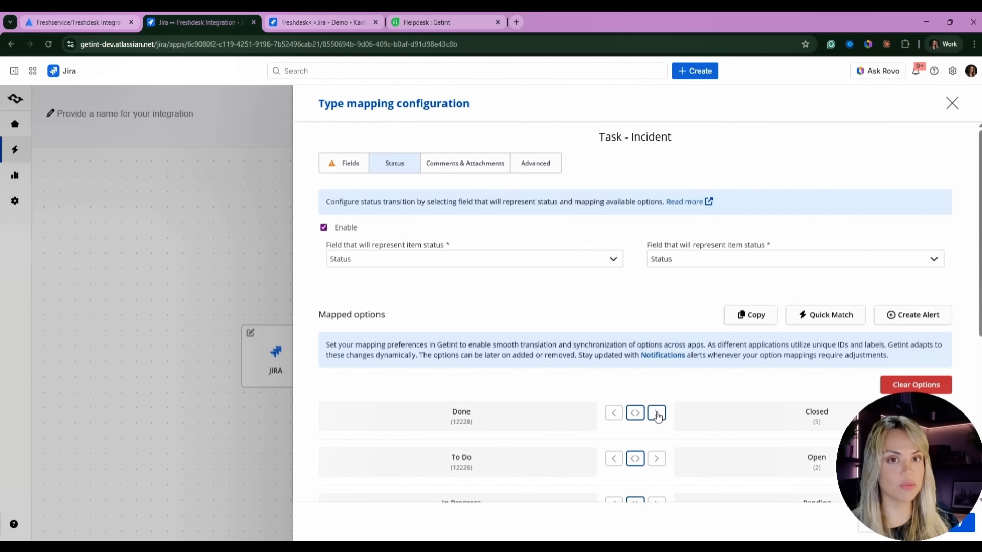
click(455, 164)
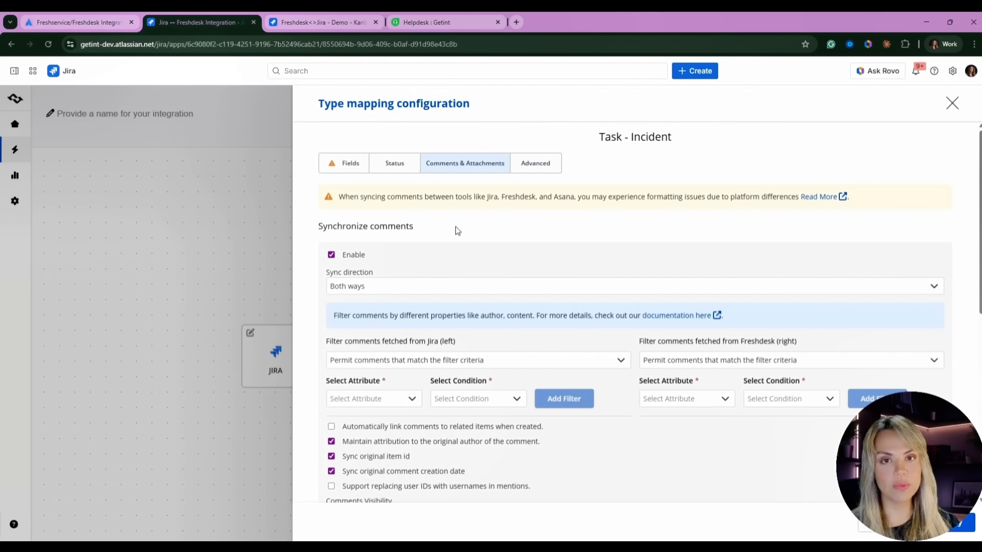
- Review the comment sync direction and Jira comment filter, keeping comments syncing Both ways
click(417, 286)
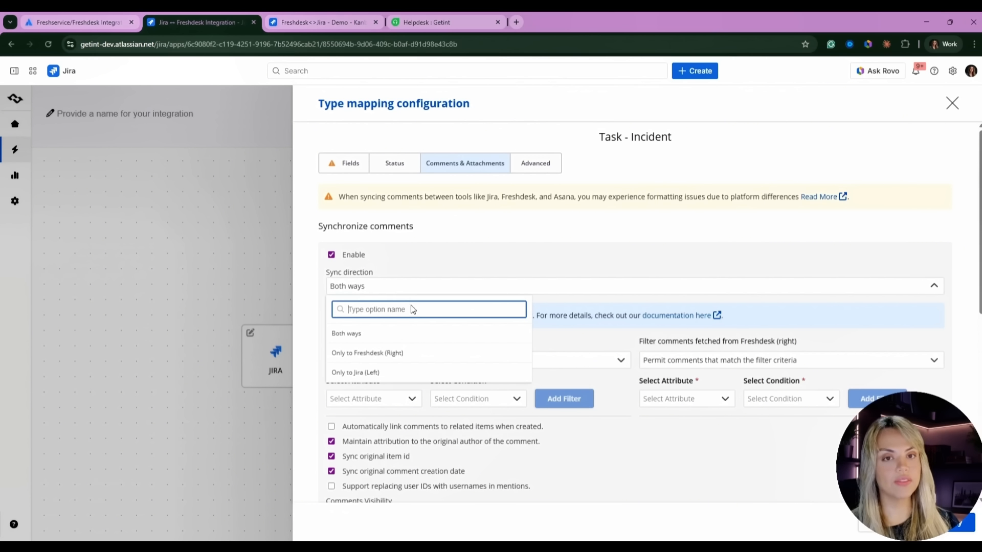
click(450, 258)
scroll(490, 251, down, 4)
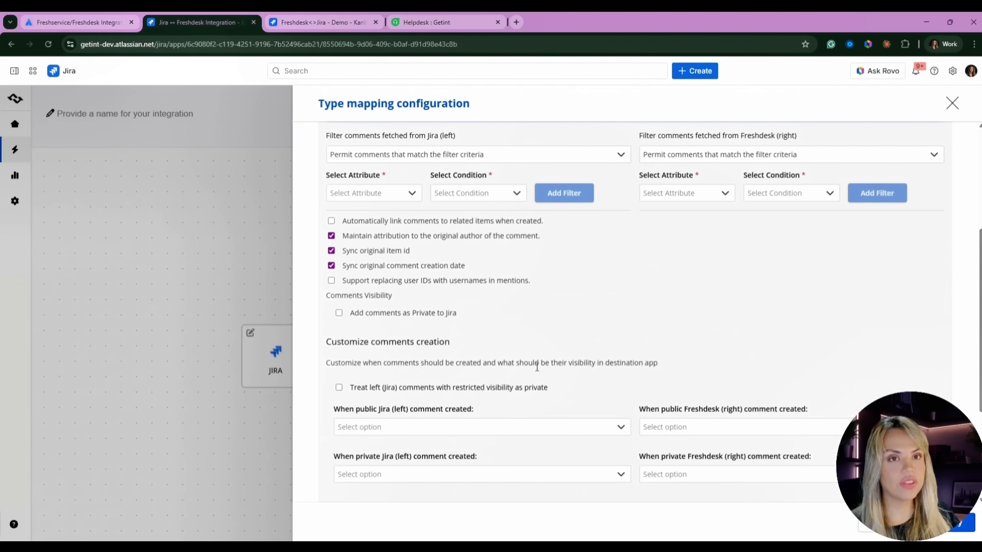
scroll(532, 373, down, 3)
scroll(530, 376, up, 5)
click(405, 259)
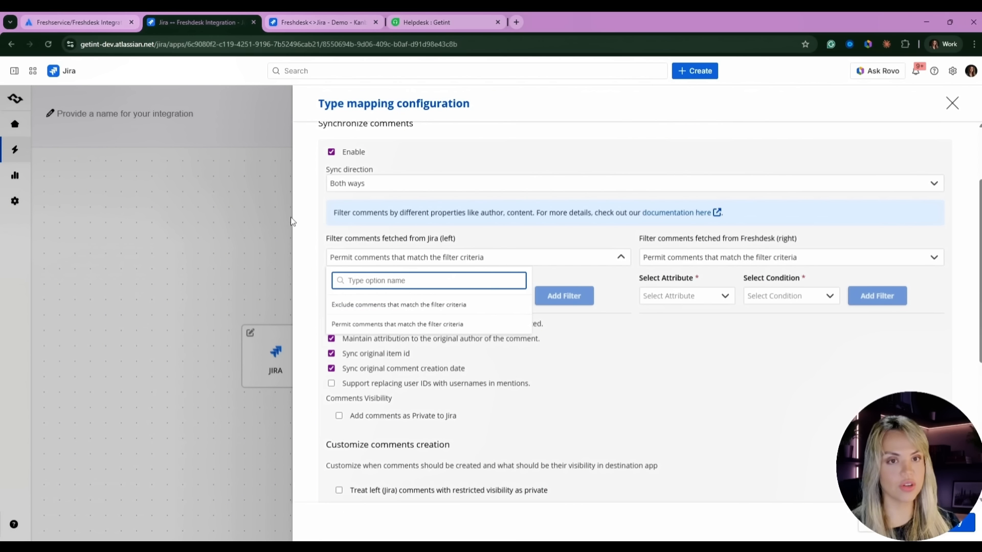
click(704, 376)
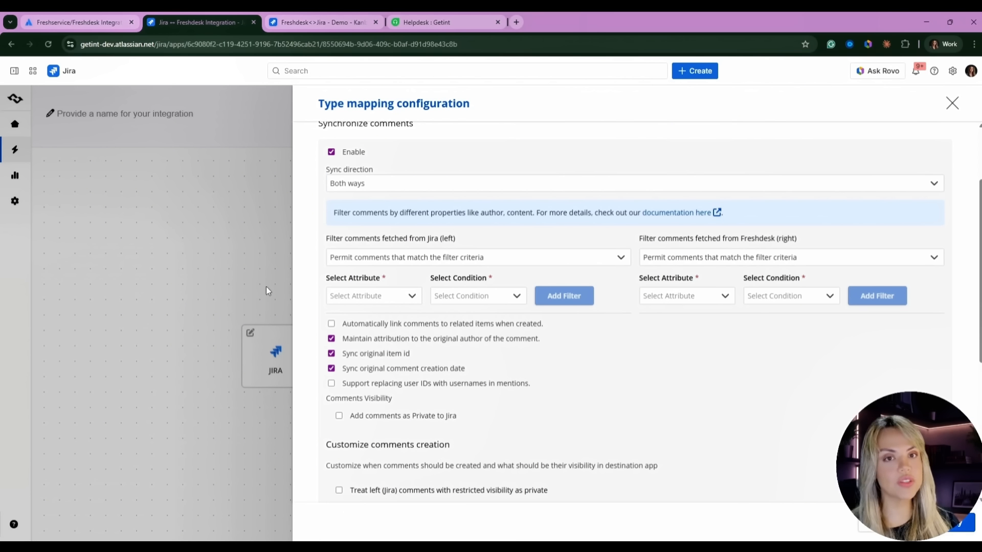
- Keep attachments syncing Both ways and close the Task - Incident mapping configuration
scroll(646, 355, down, 5)
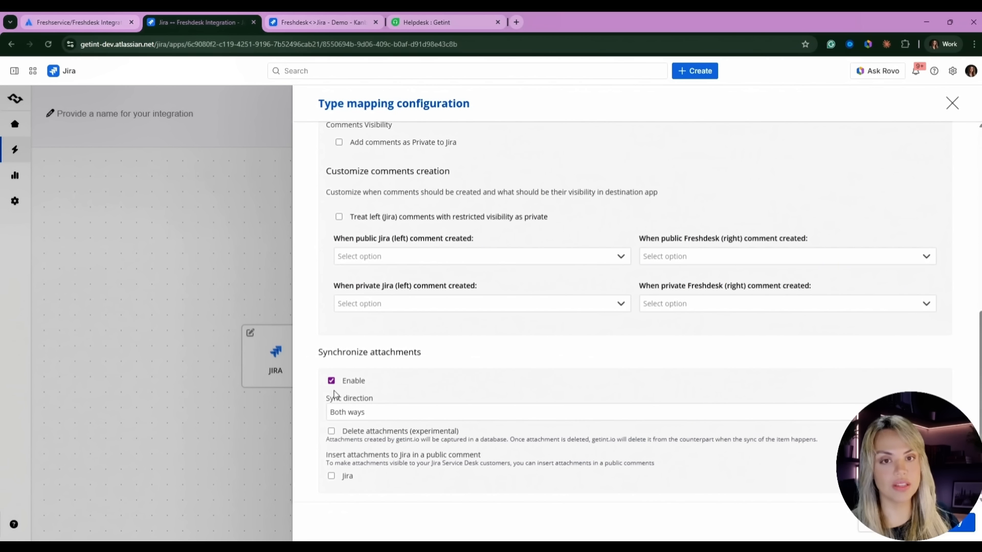
click(368, 414)
click(483, 394)
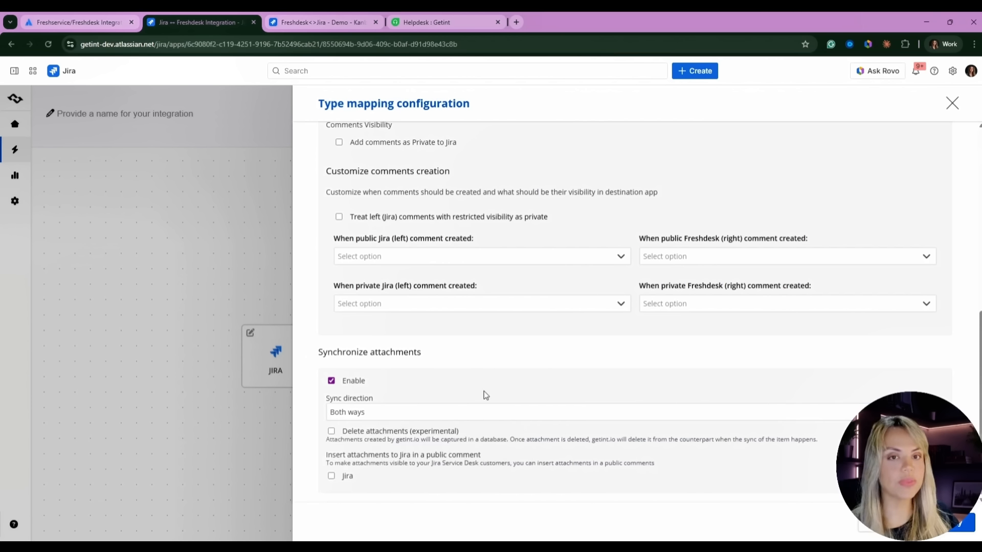
click(459, 412)
scroll(410, 447, down, 1)
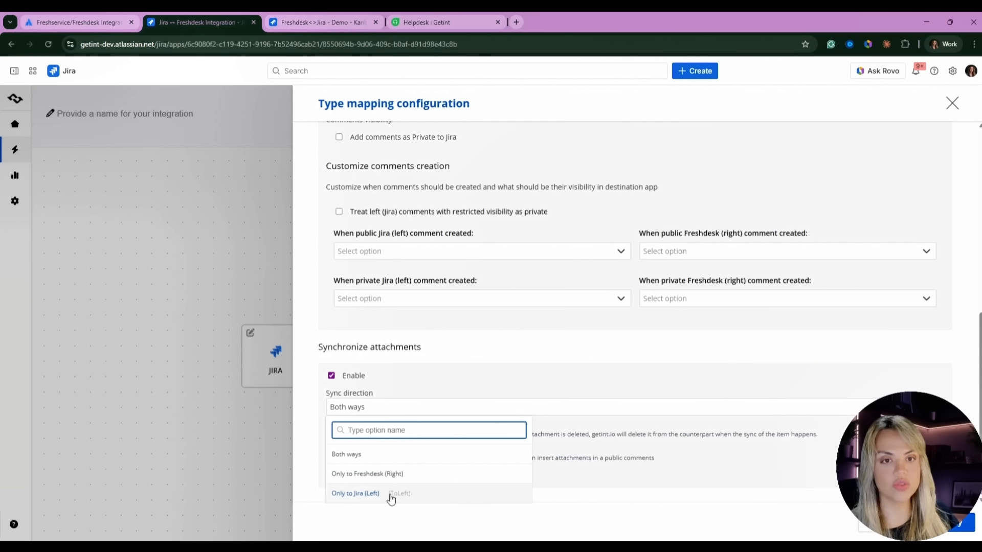
click(505, 362)
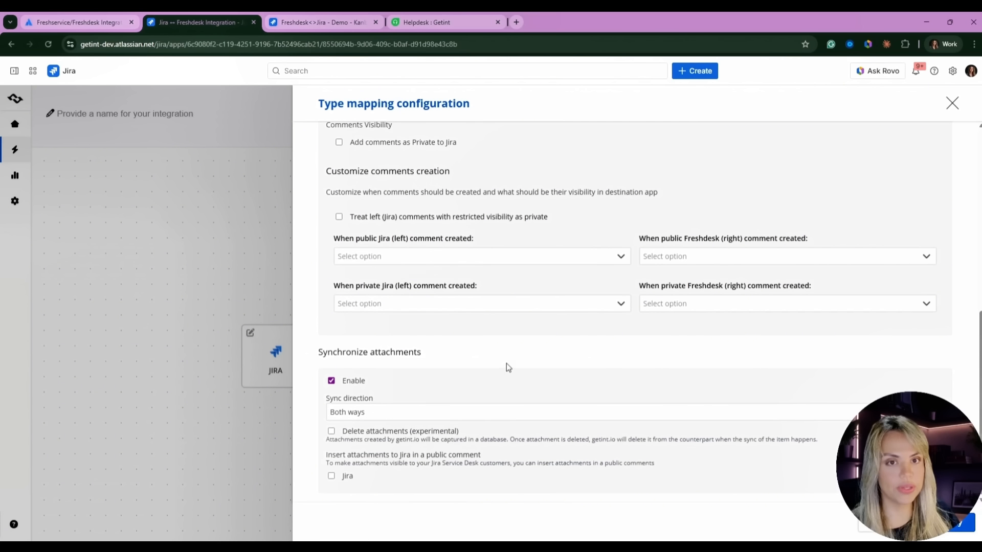
scroll(507, 363, up, 8)
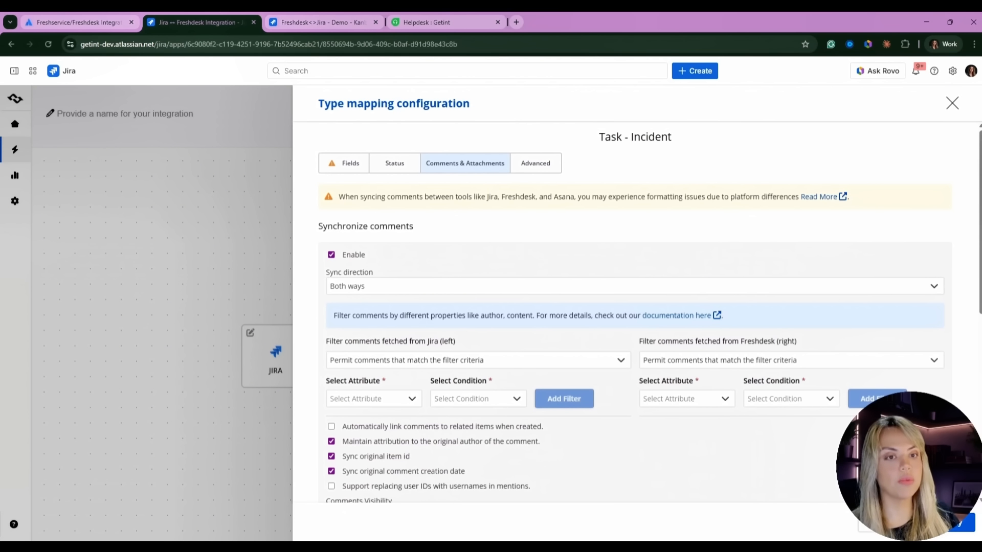
click(956, 530)
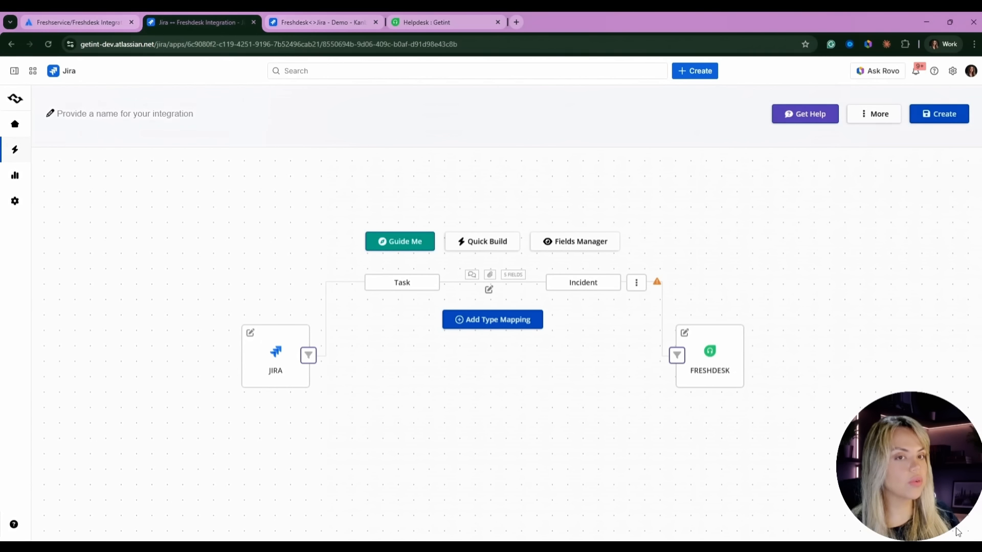
- Enter 'Demo' as the integration's name
click(185, 117)
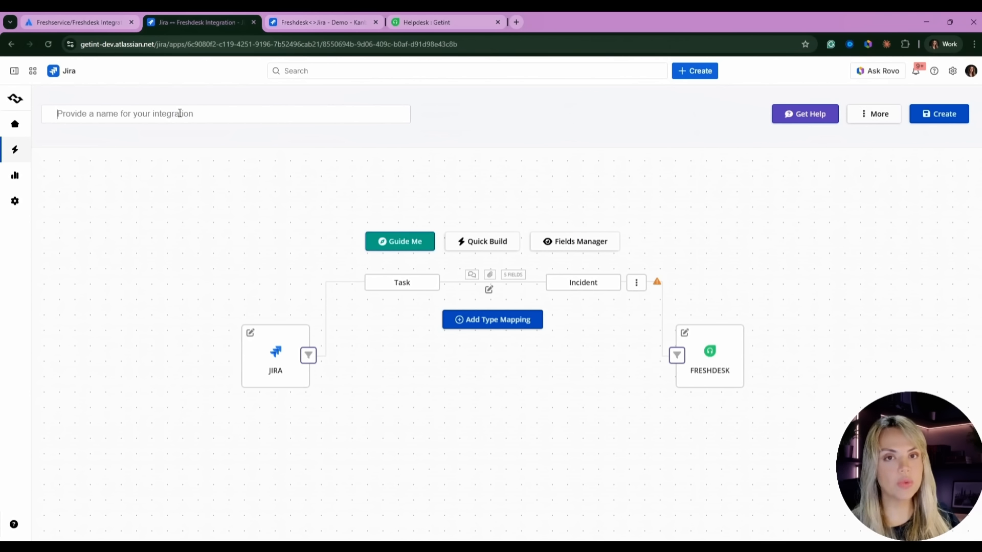
text(Demo)
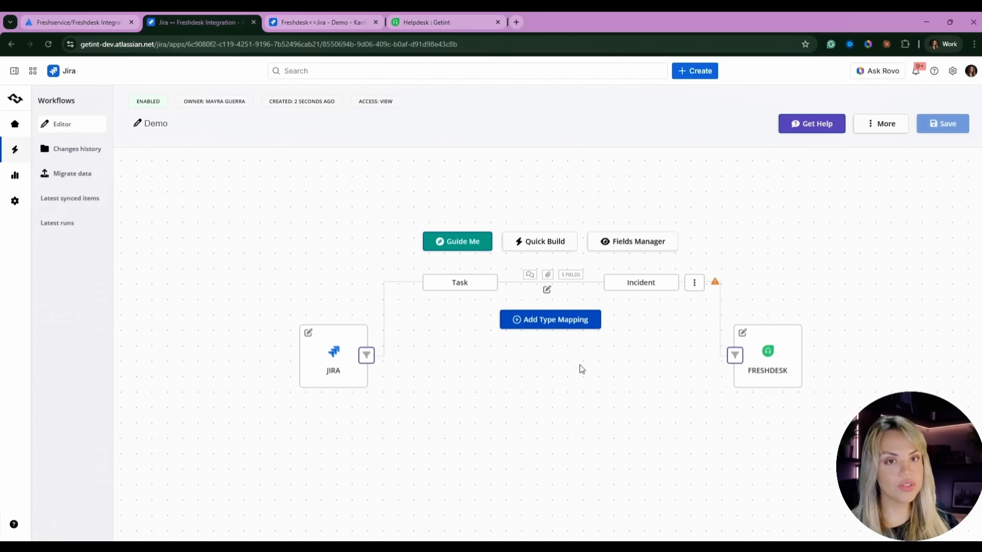
click(366, 355)
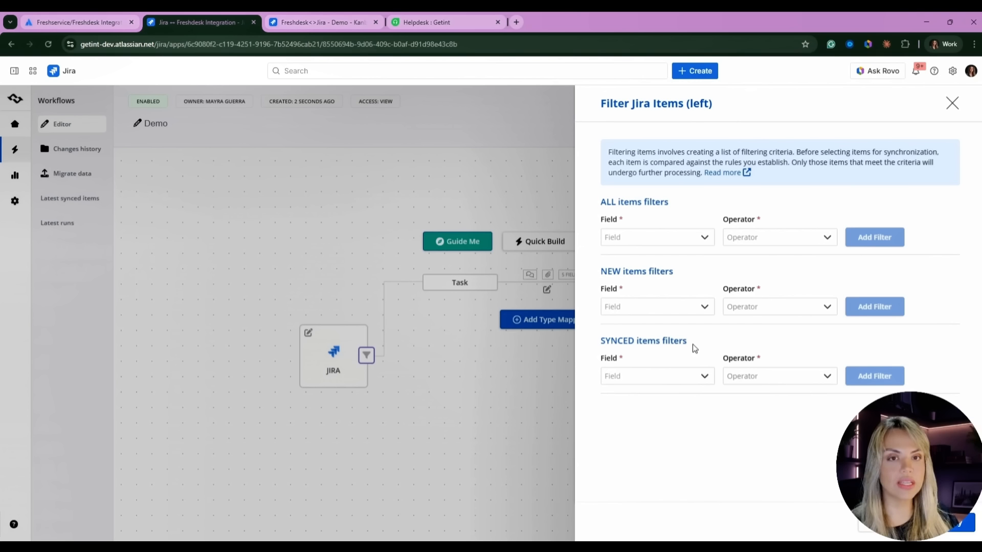
- Add and save a Jira filter: Labels contains sync
click(656, 237)
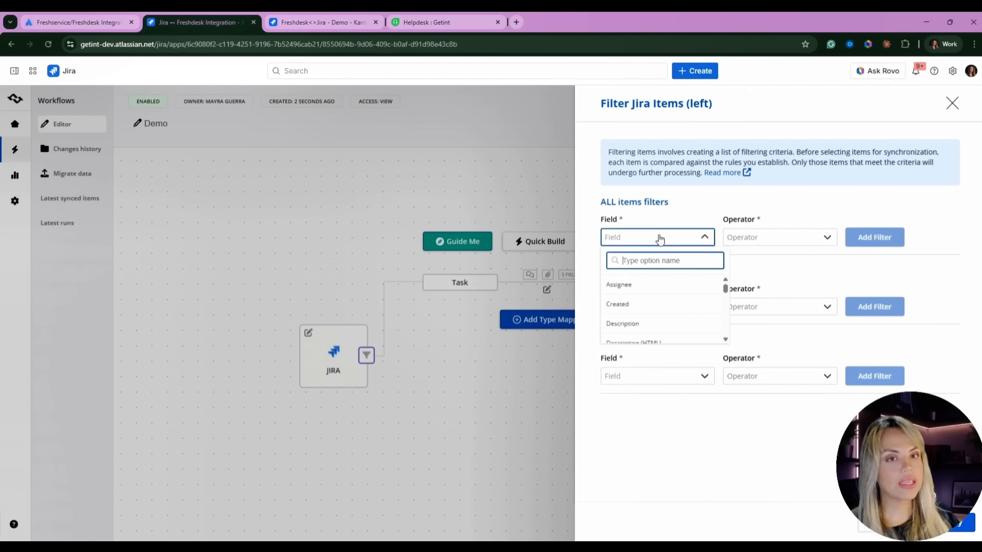
scroll(637, 305, down, 5)
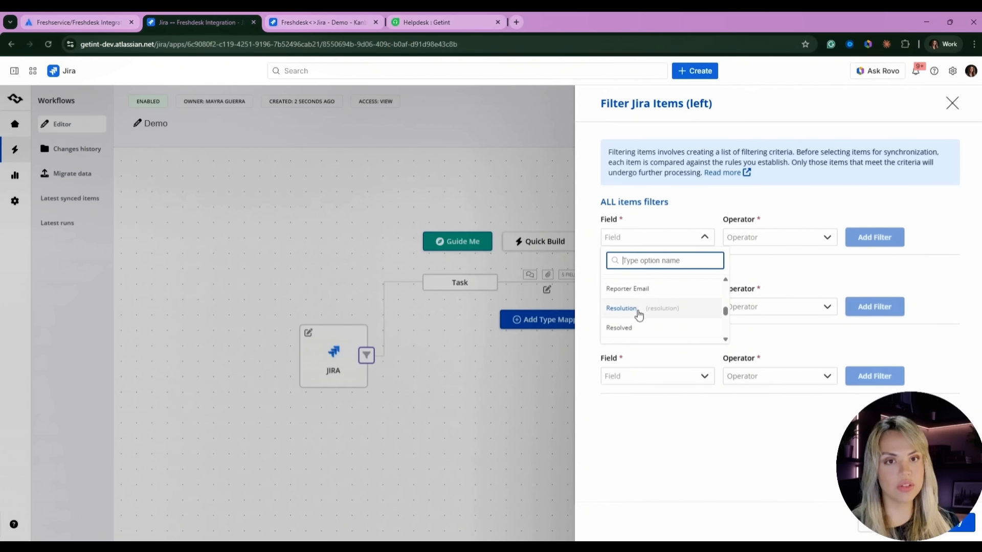
text(label)
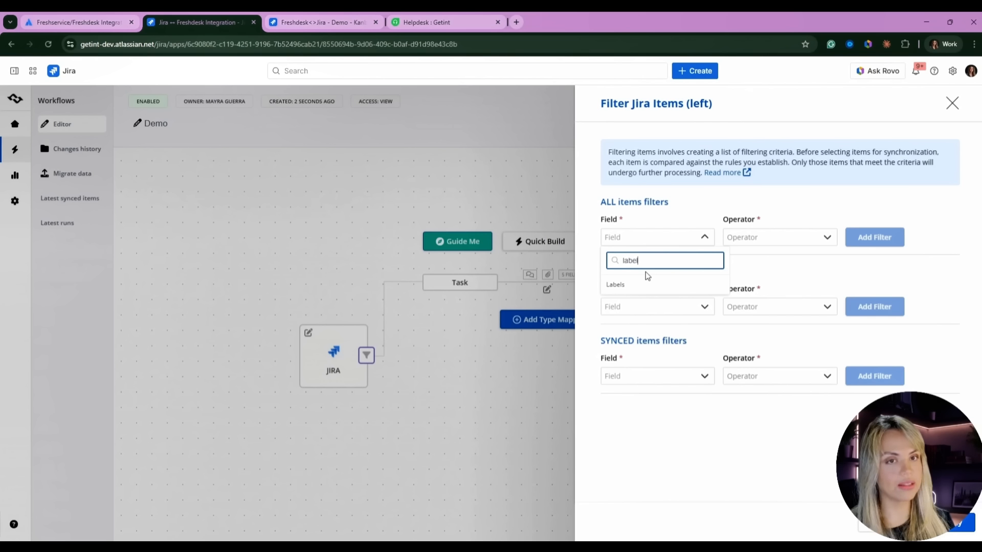
click(638, 285)
click(766, 239)
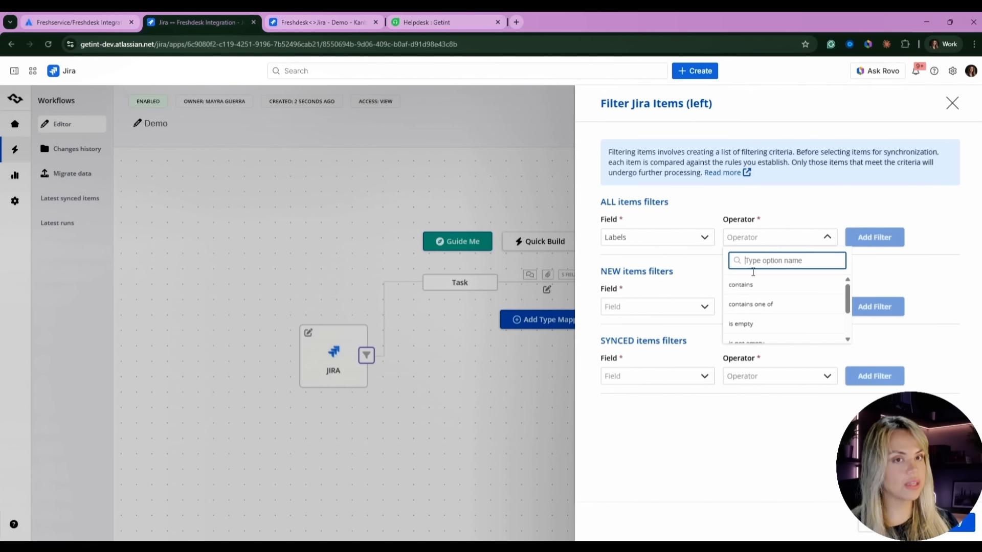
click(755, 283)
click(821, 241)
text(sync)
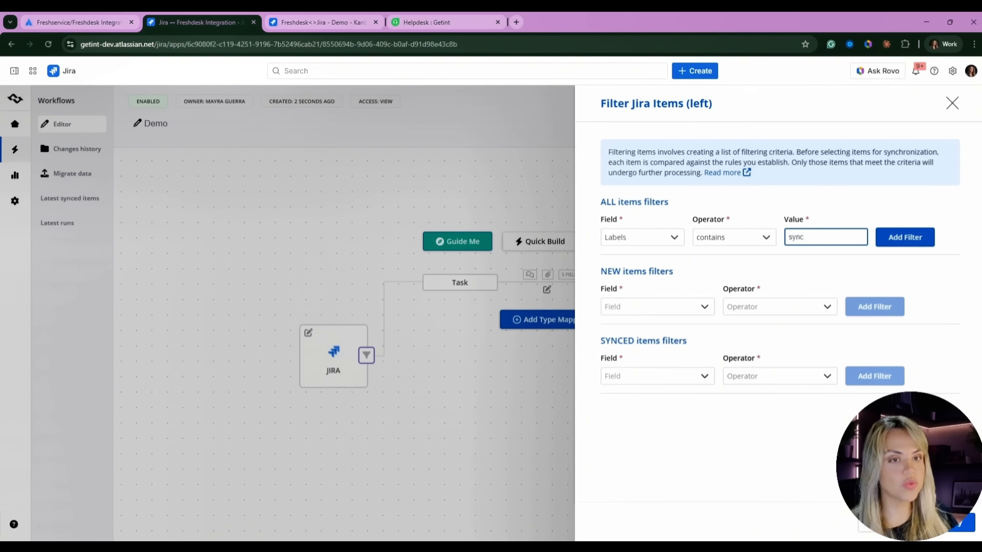
click(886, 523)
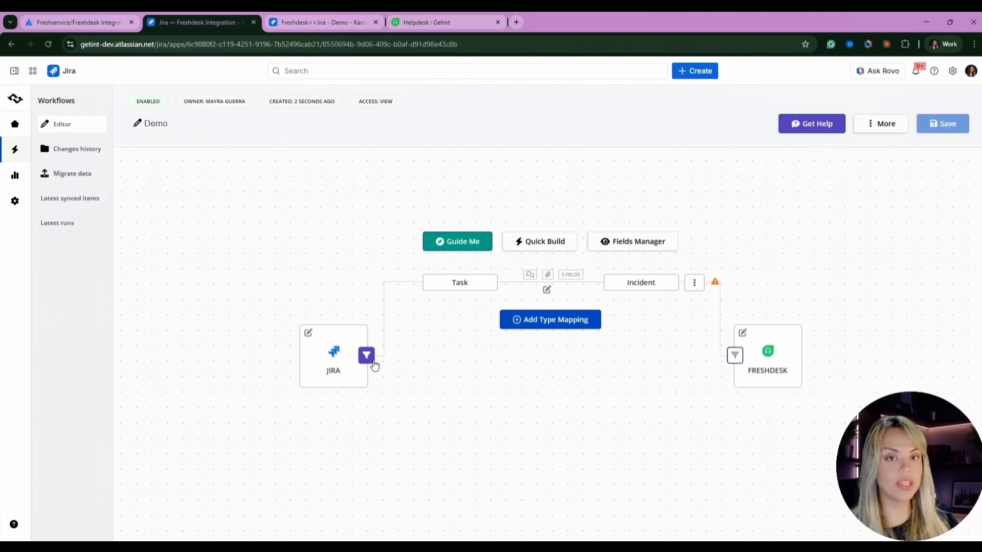
- Close the Freshdesk filter settings without adding any filter
click(735, 355)
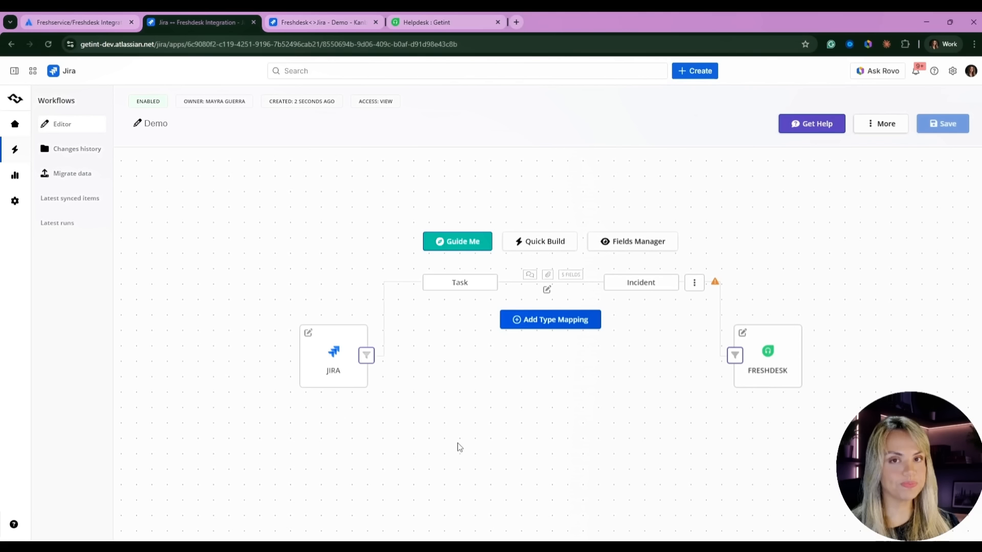
click(459, 447)
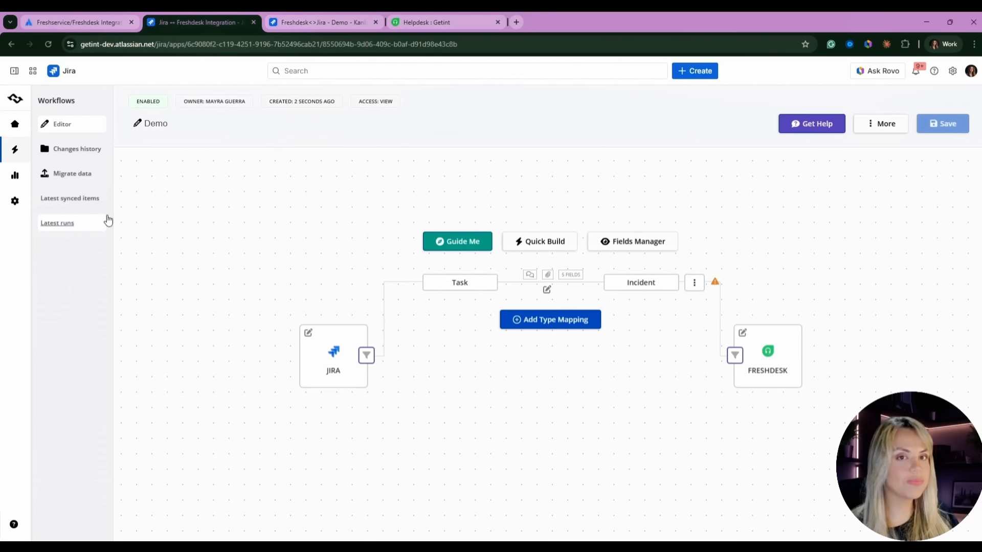
click(61, 224)
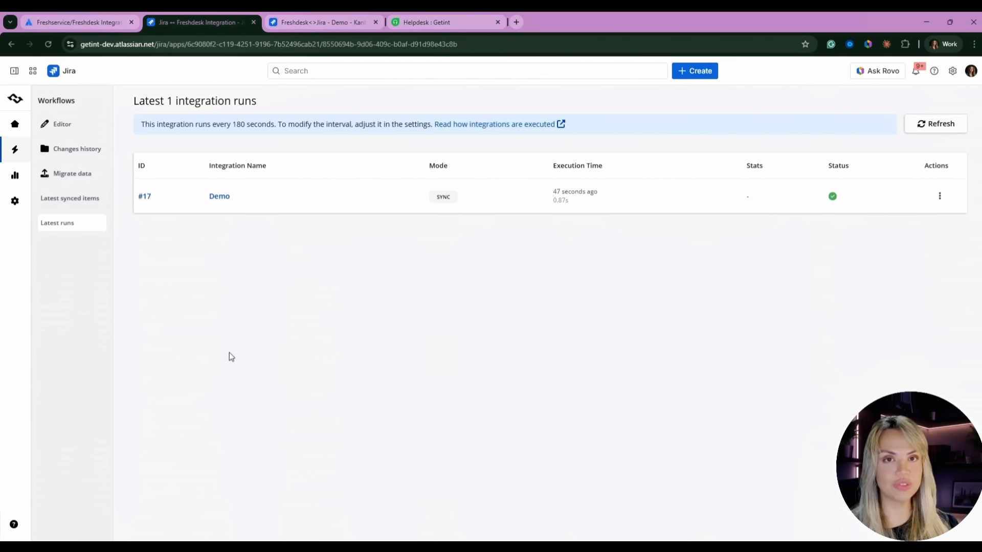
- Switch to the Freshdesk<>Jira - Demo board in Jira
click(324, 23)
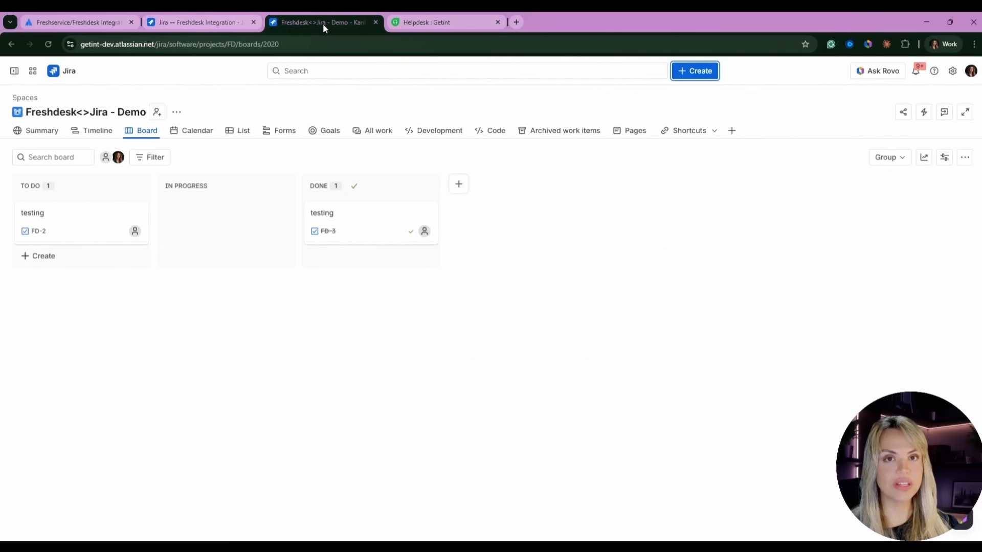
- Create Jira task 'testing' with description 'Demo testing' and run_1006225.zip attached
click(696, 72)
text(testing)
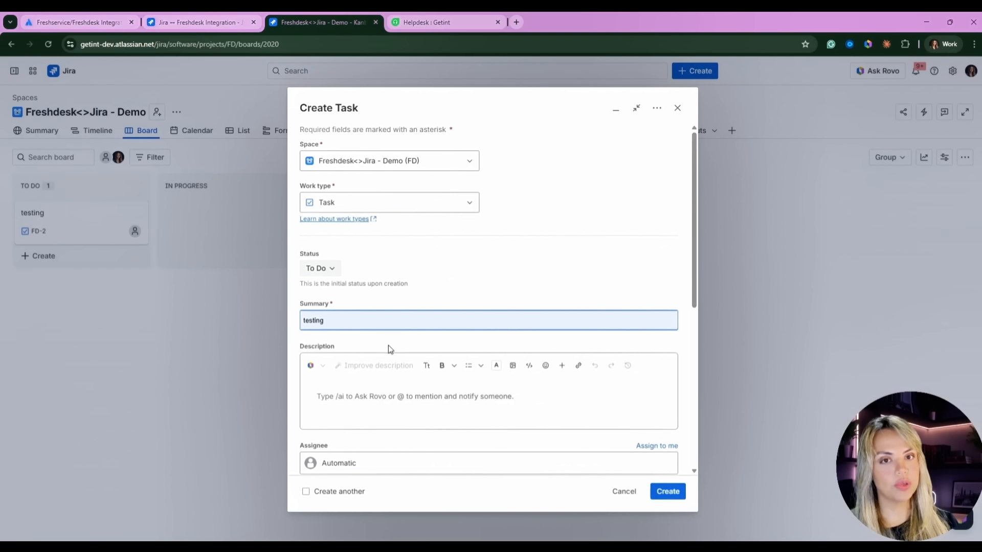
click(374, 395)
text(D)
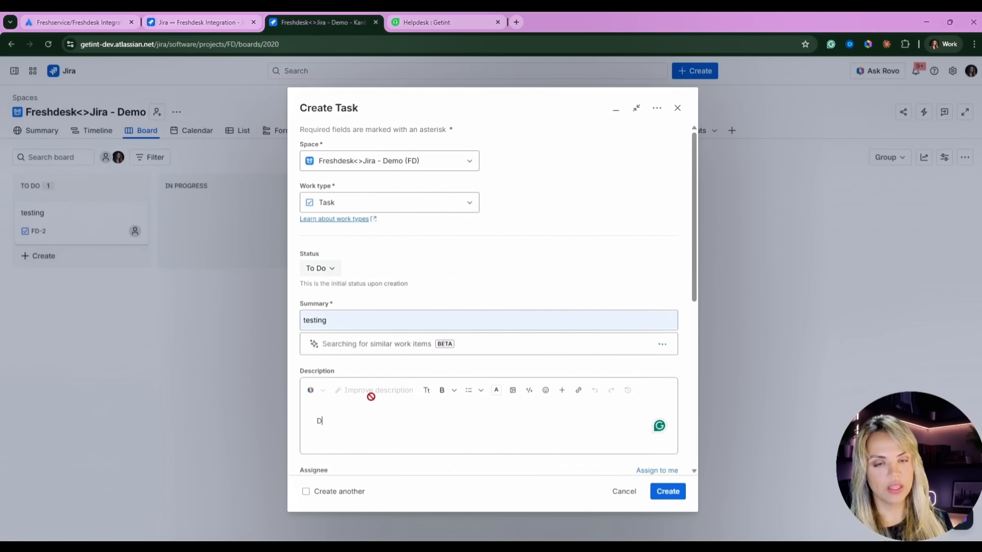
text(emo testing)
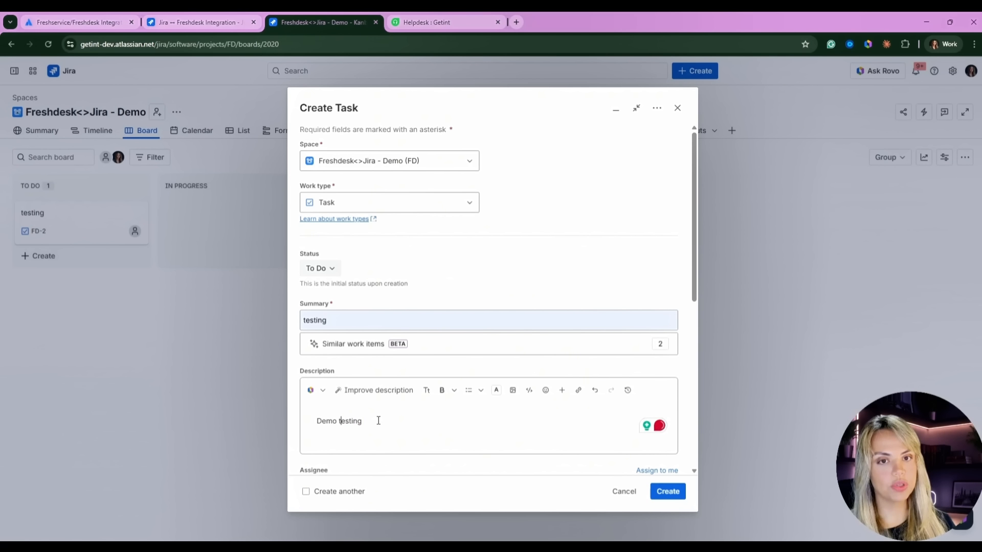
click(513, 390)
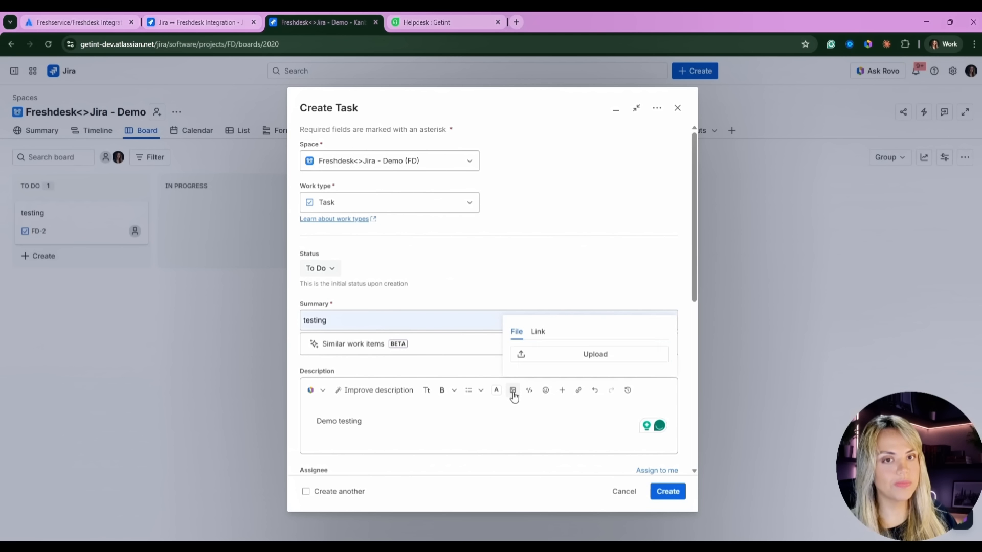
click(543, 358)
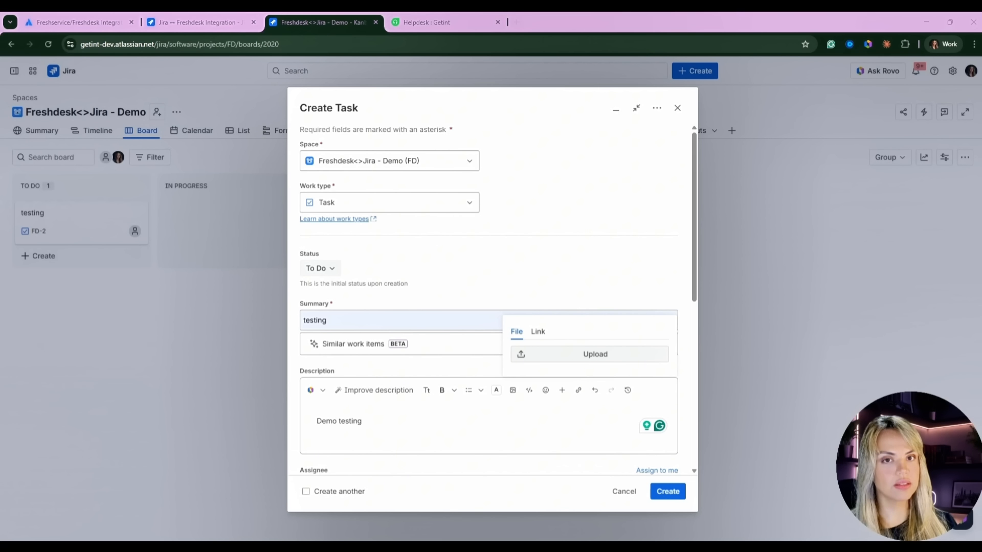
click(549, 374)
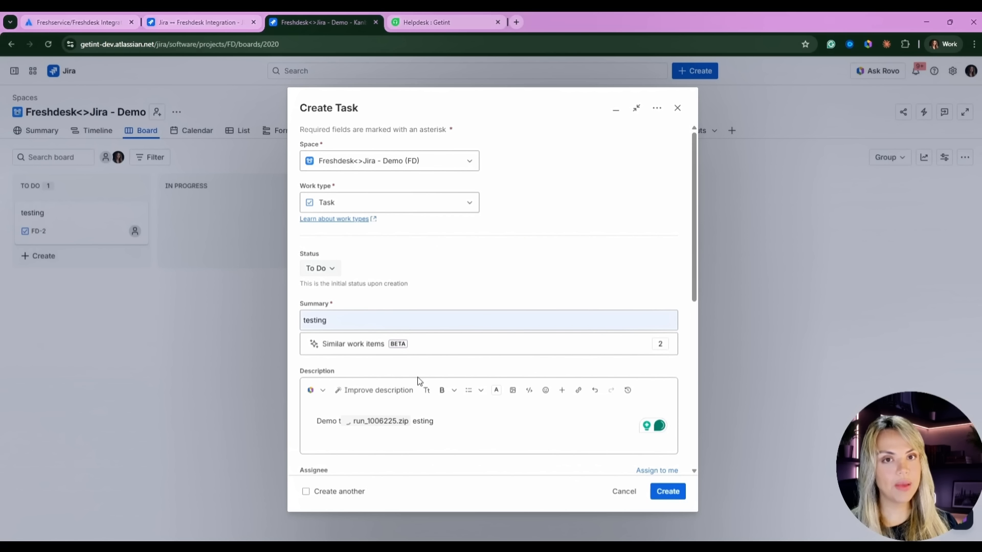
scroll(443, 296, down, 1)
scroll(445, 300, down, 6)
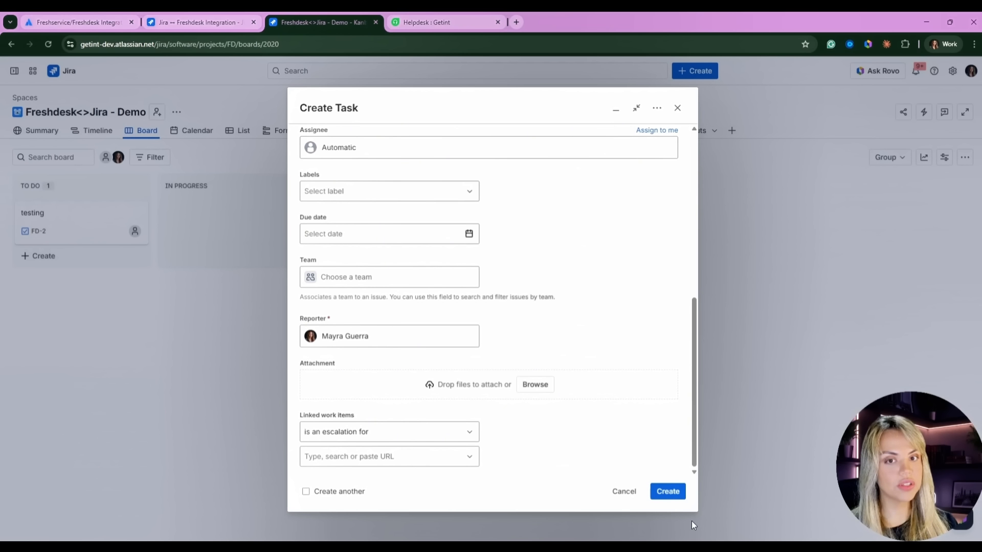
click(668, 492)
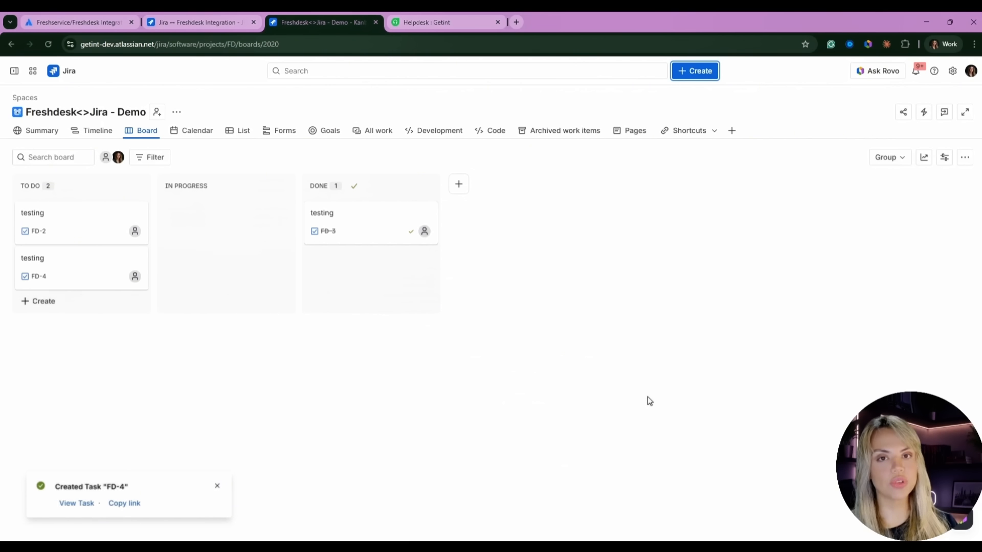
click(189, 22)
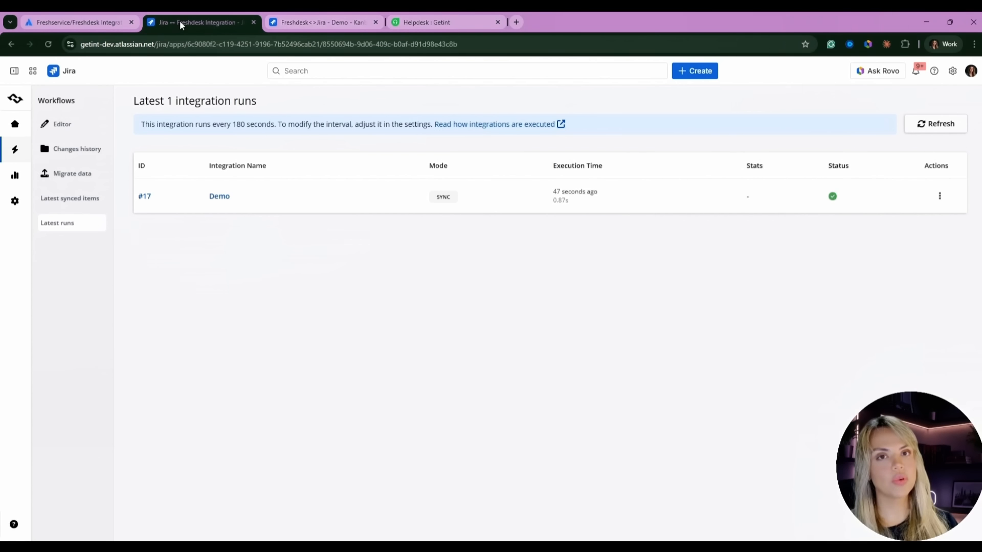
- Refresh Latest runs until run #18 with one sync appears, then view its details
click(941, 124)
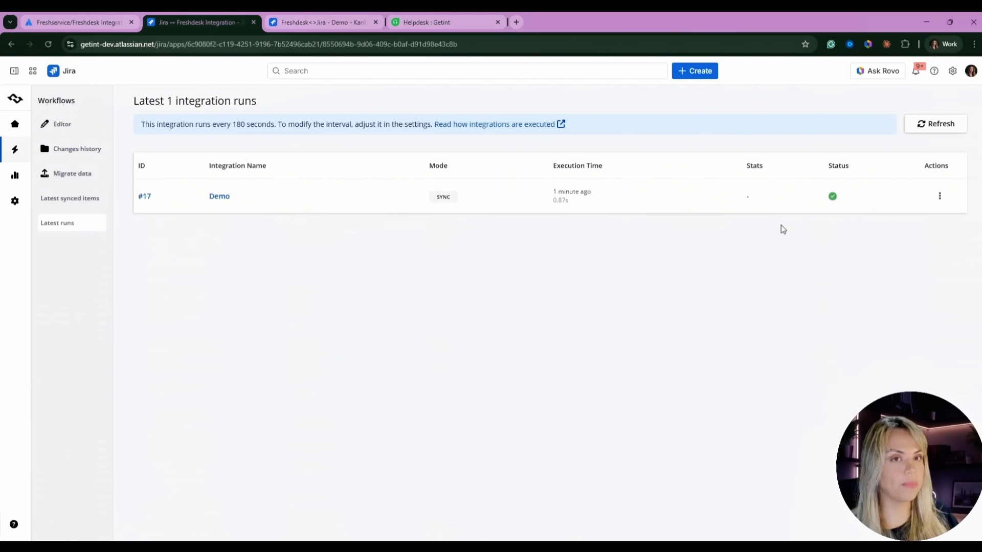
click(926, 126)
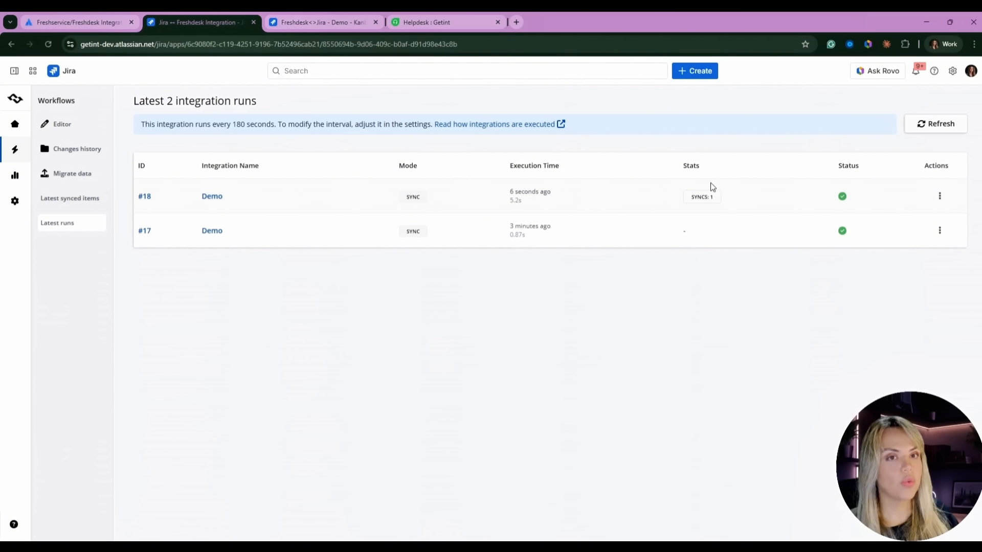
click(939, 196)
click(899, 197)
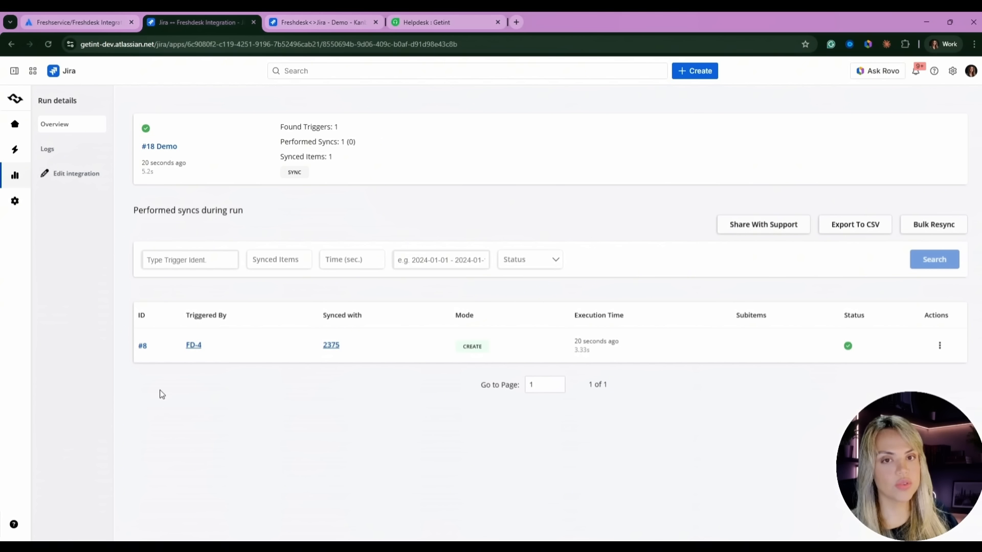
- View run #18's FD-4 and 2375 item data, then follow 2375's URL into Freshdesk
click(197, 347)
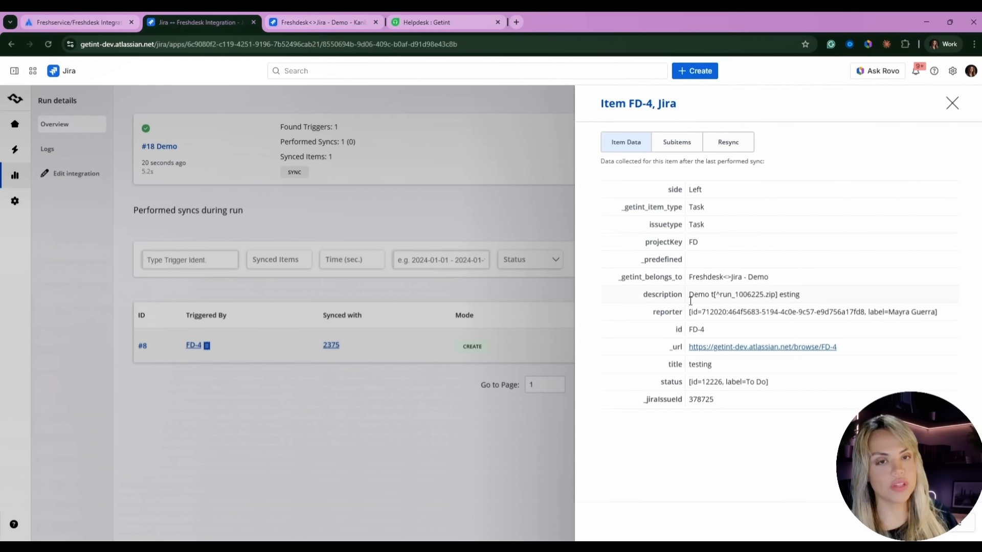
click(338, 427)
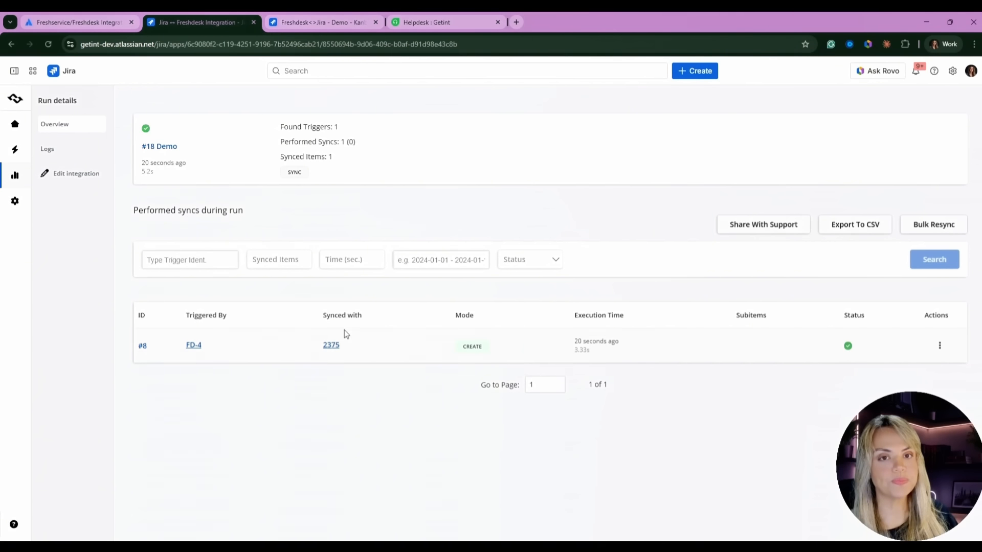
click(331, 345)
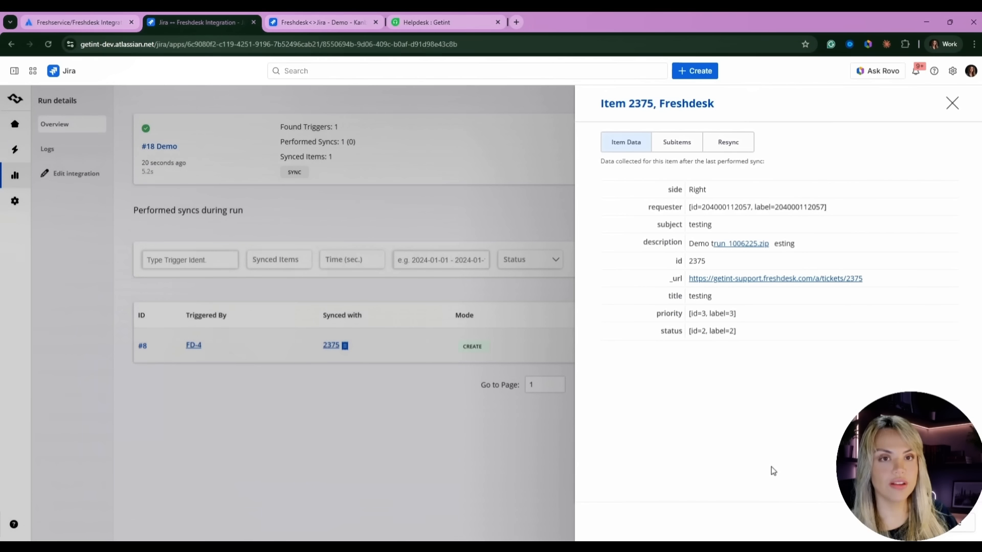
click(722, 284)
click(612, 180)
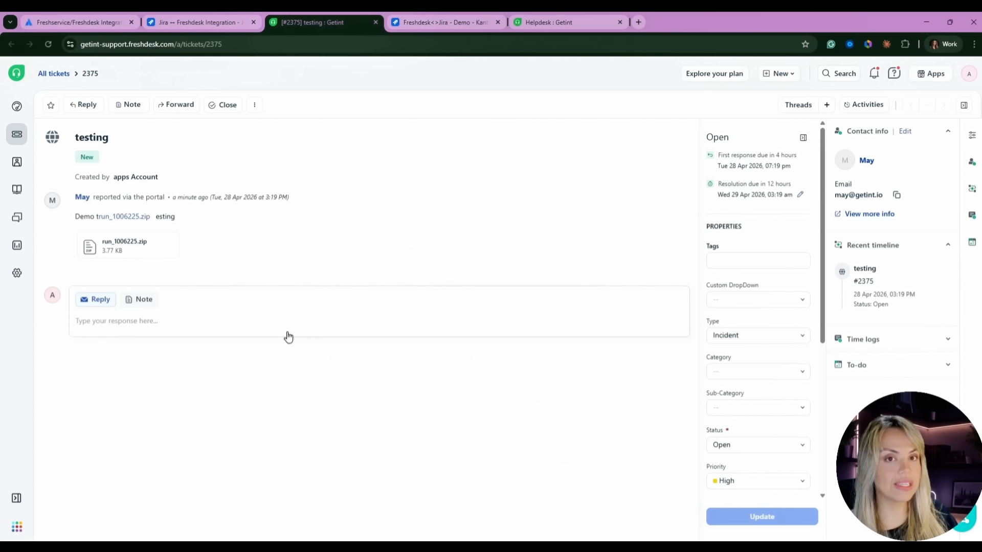
- Write the reply 'Commenting for testing' with run_1006225.zip attached
click(122, 322)
text(Commenting for testing)
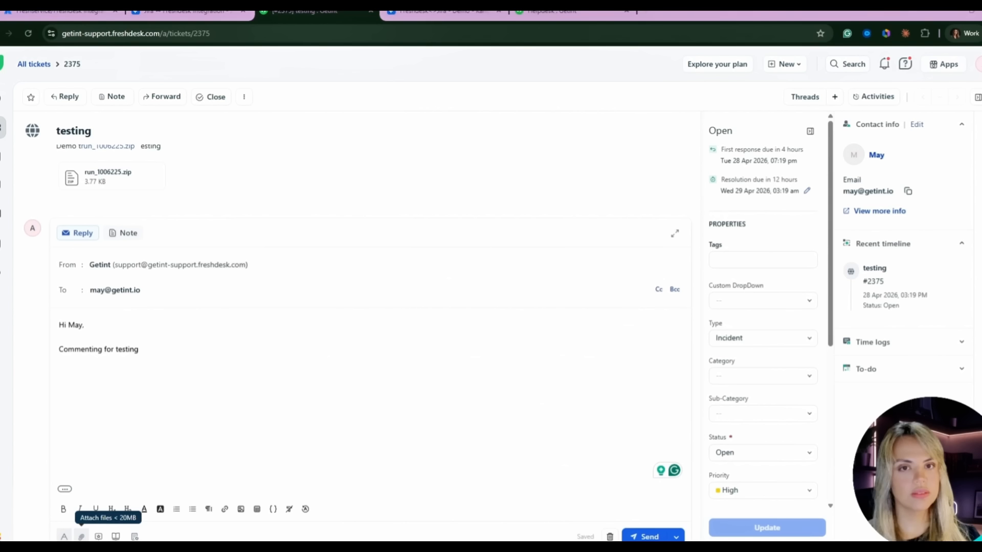
click(81, 535)
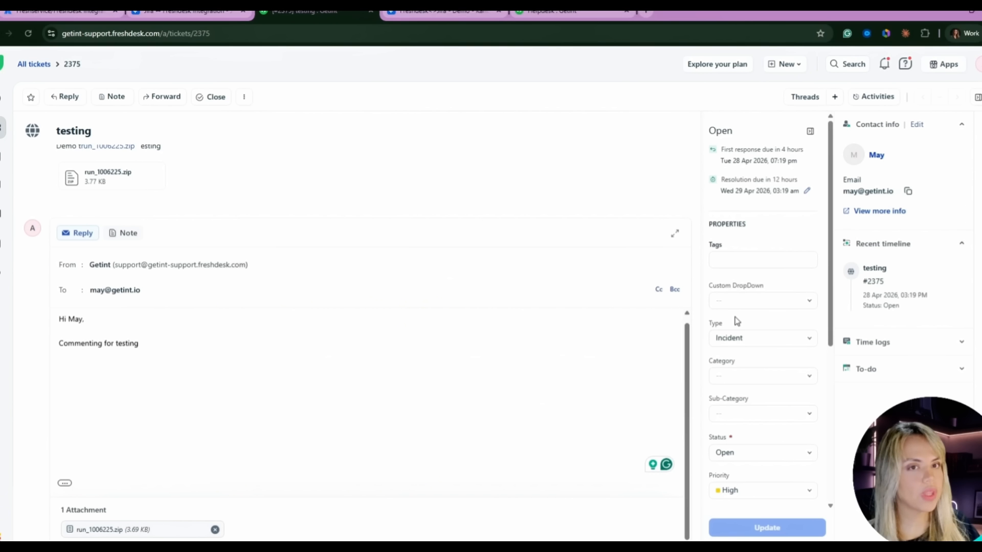
- Set the ticket status to Closed, save it, and send the reply
click(747, 456)
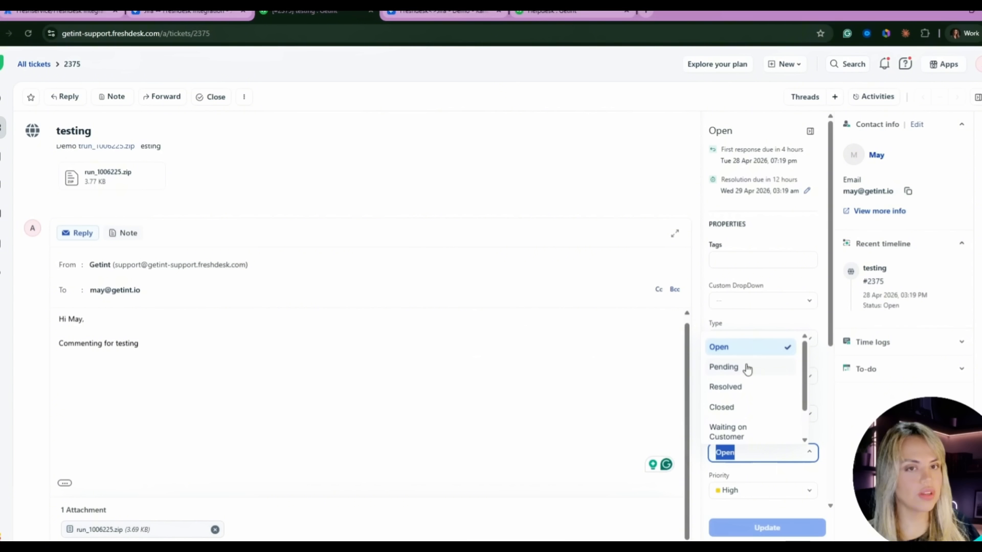
scroll(739, 429, down, 2)
scroll(739, 427, up, 2)
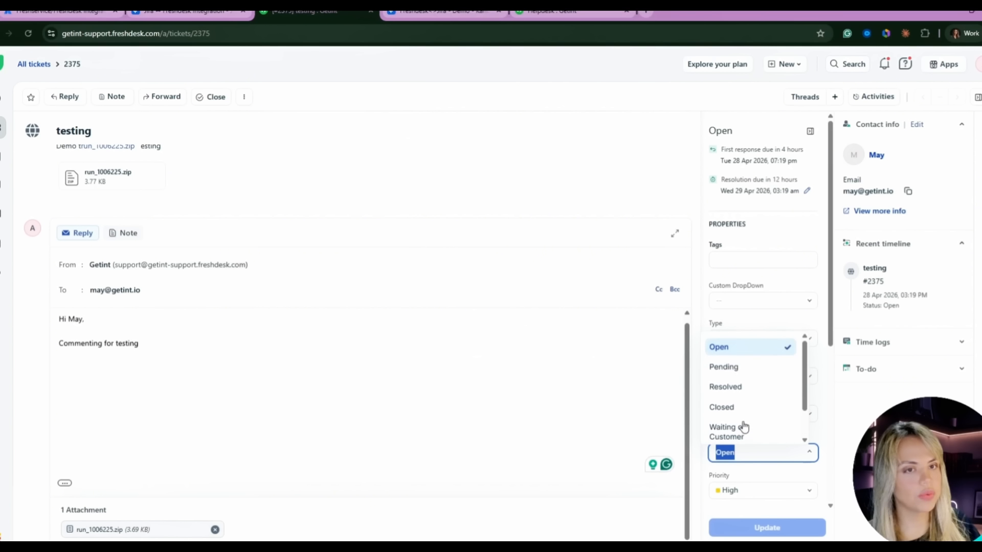
click(740, 410)
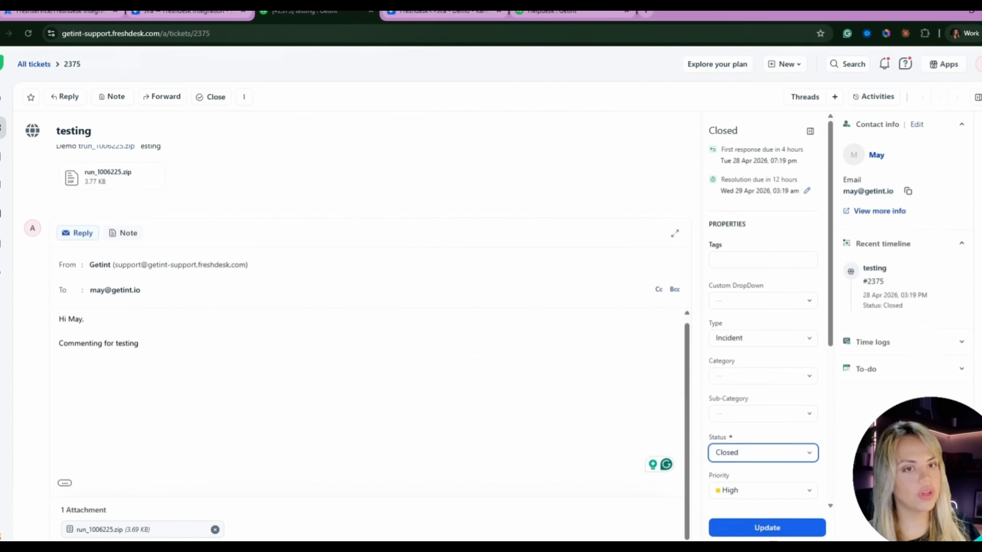
click(767, 527)
scroll(127, 500, down, 1)
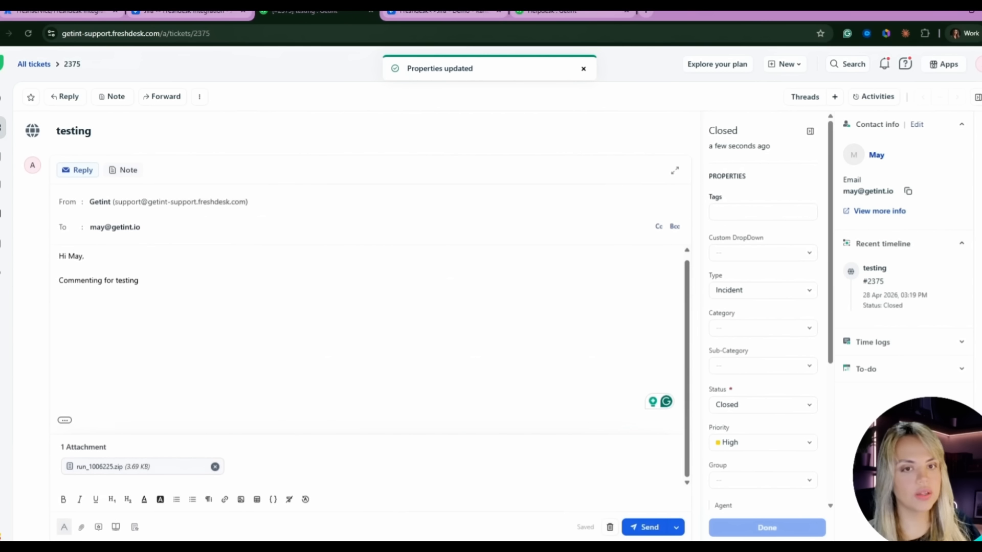
click(645, 526)
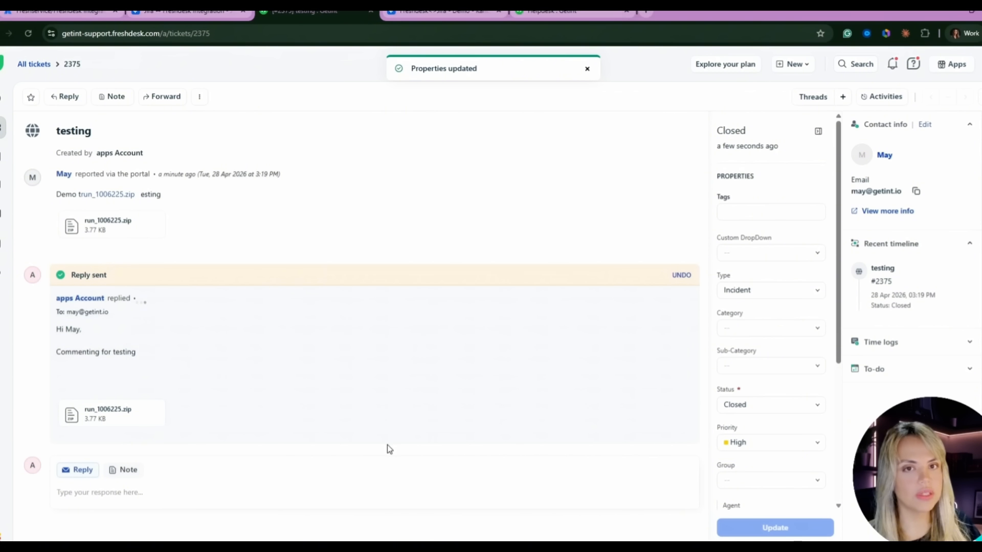
click(157, 11)
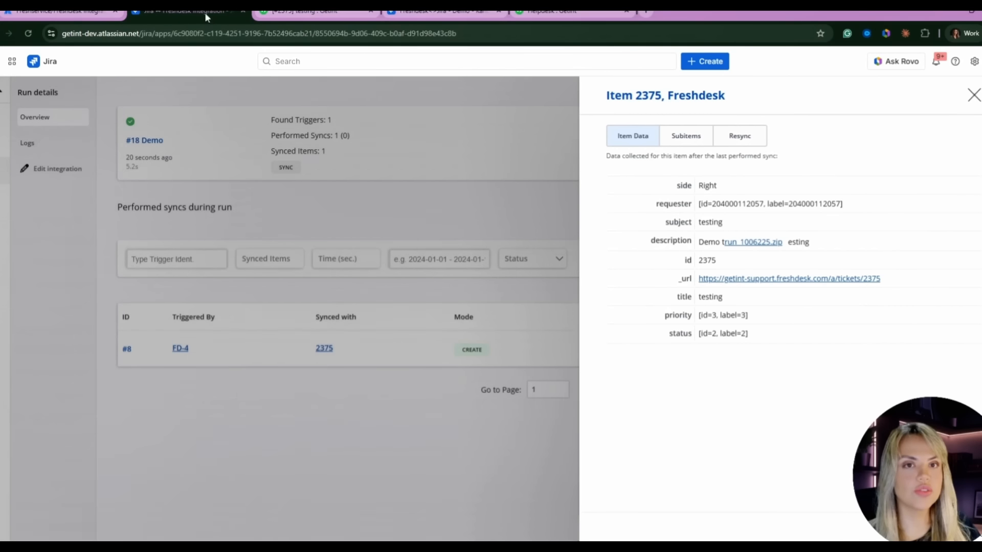
- Refresh Latest runs until run #19 appears, then view its details
click(104, 197)
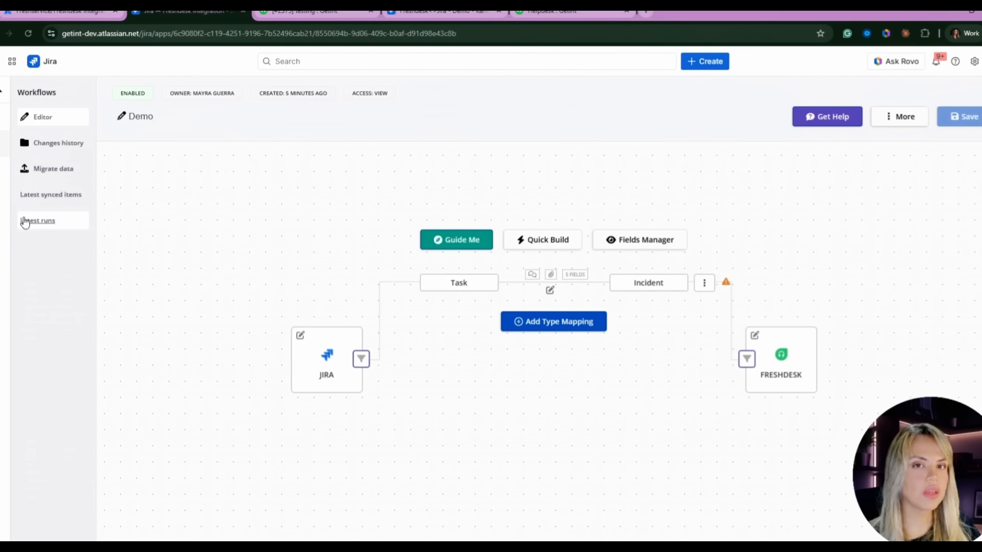
click(41, 225)
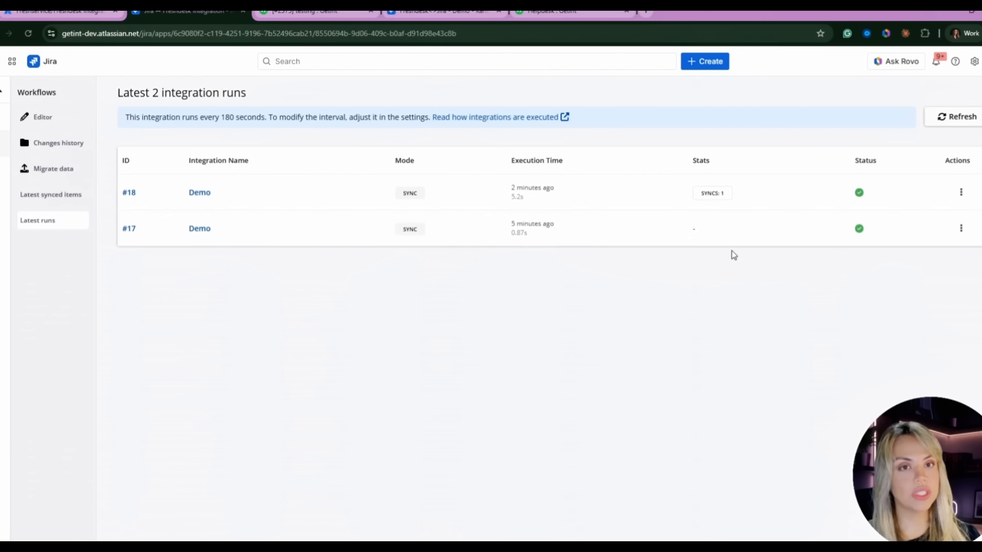
click(941, 126)
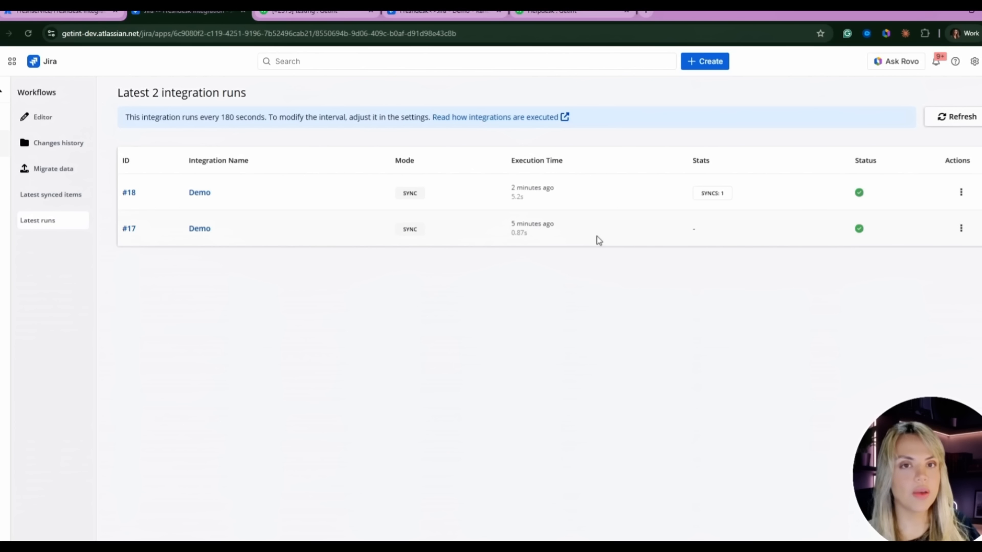
click(947, 117)
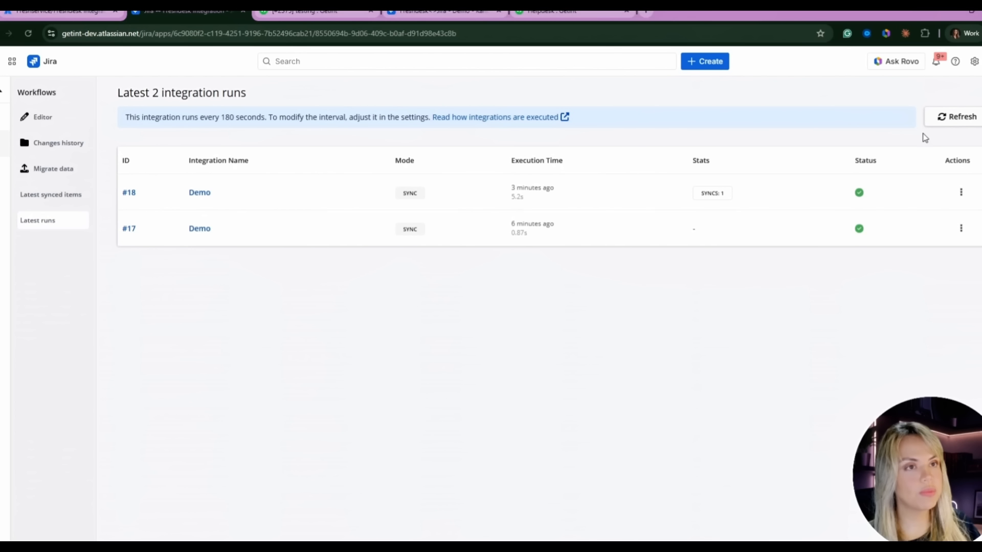
click(944, 123)
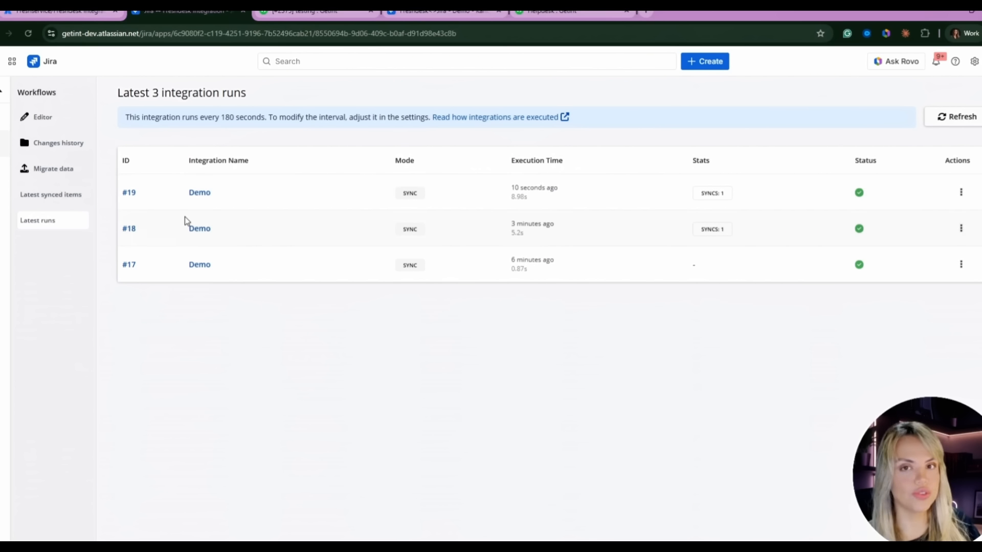
click(961, 192)
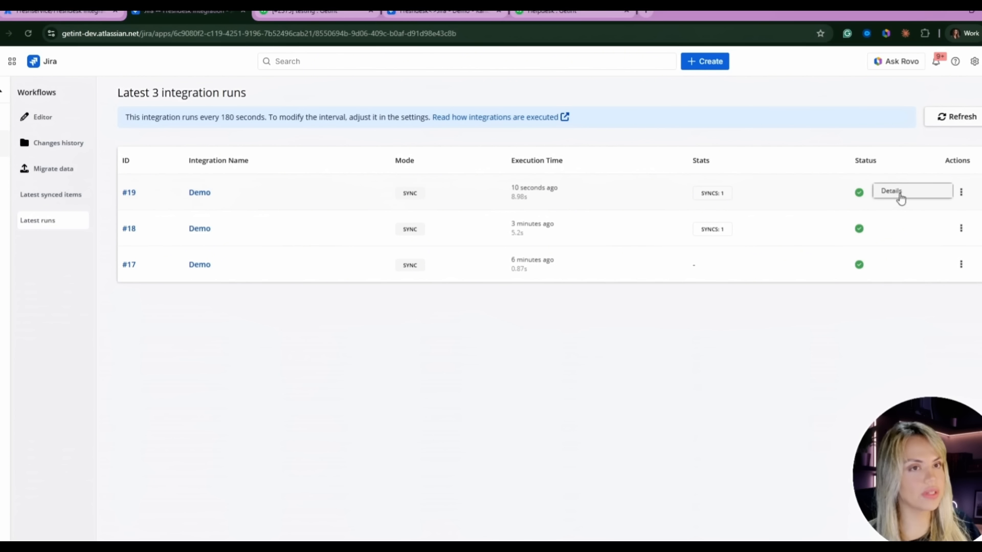
click(898, 197)
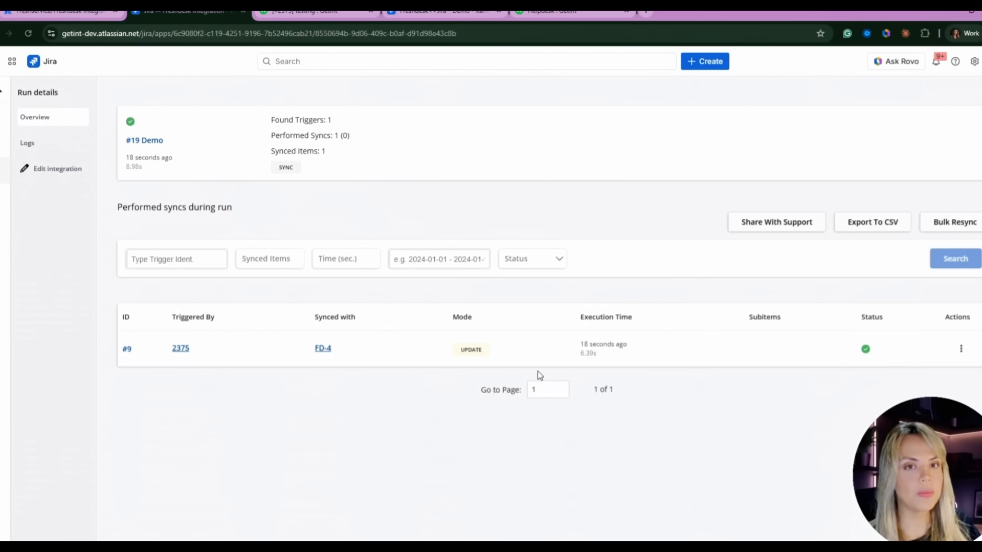